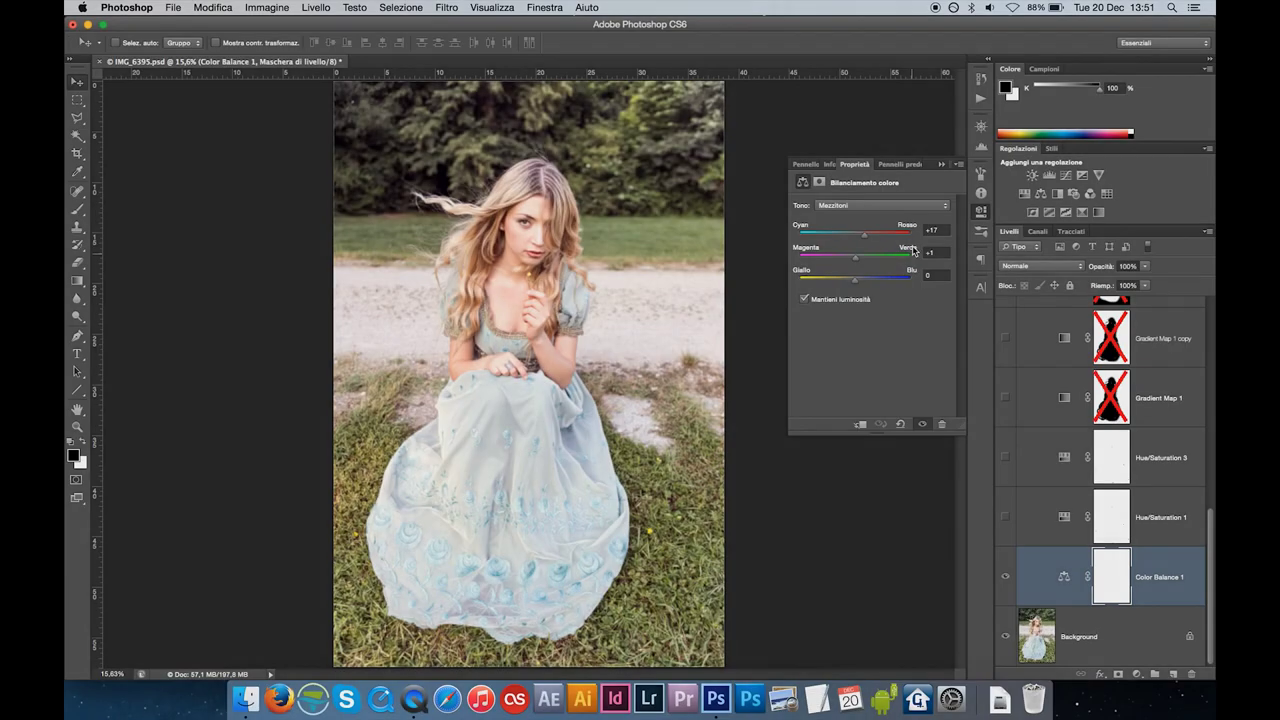
Rebalance Color Balance shadows and highlights with Preserve Luminosity off, then select Hue/Saturation 1.
left_click(867, 206)
left_click(890, 193)
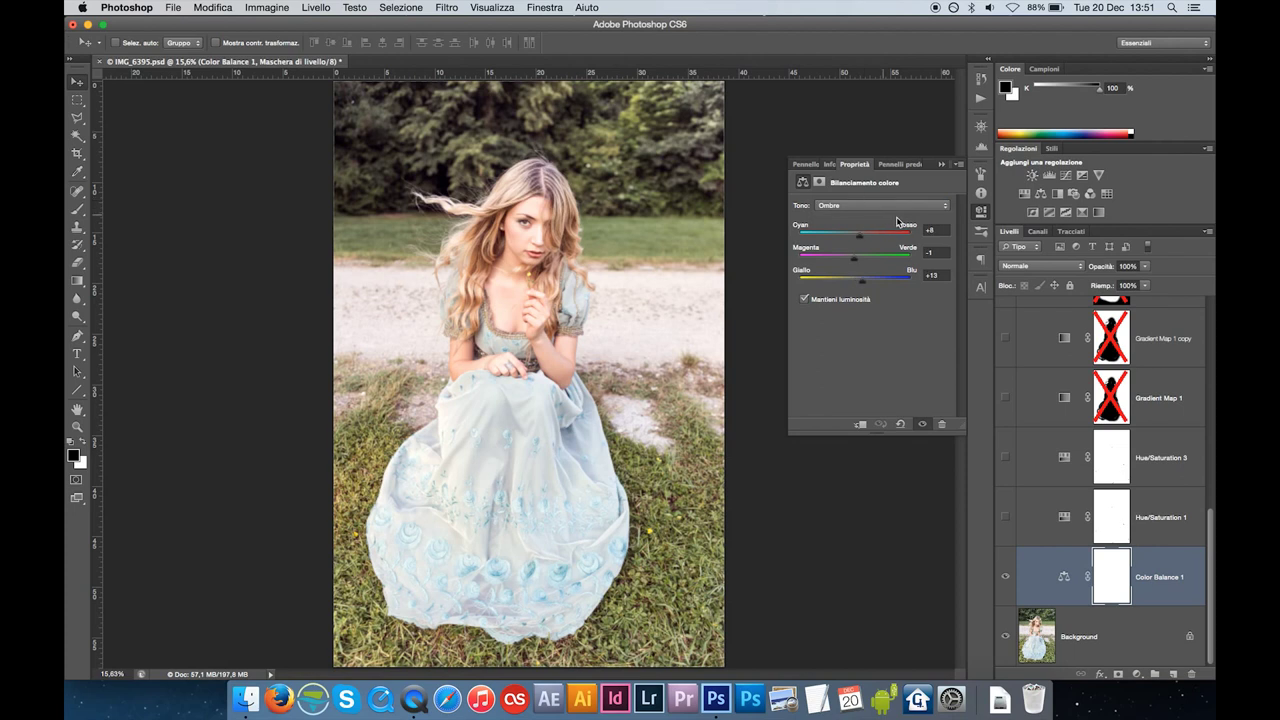
left_click(858, 206)
left_click(857, 222)
left_click(805, 299)
left_click(1060, 518)
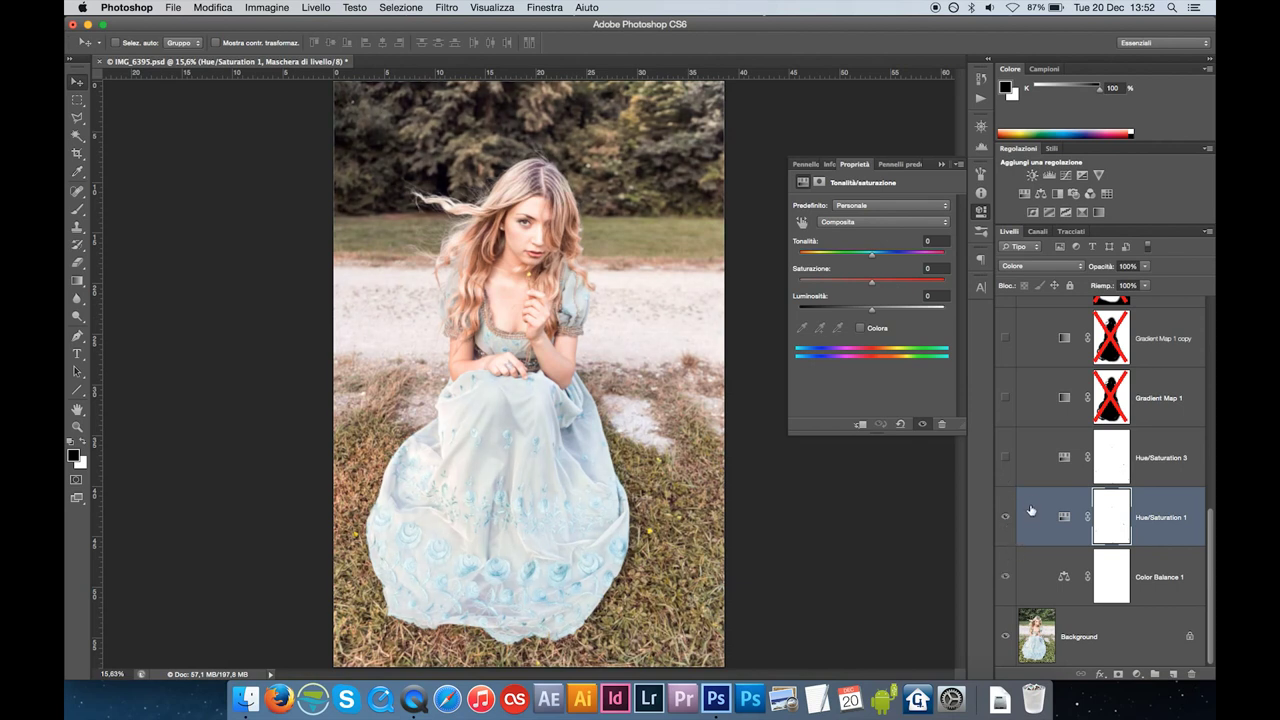
Turn on Hue/Saturation 3 and view its white, black-dotted layer mask alone.
left_click(1063, 459)
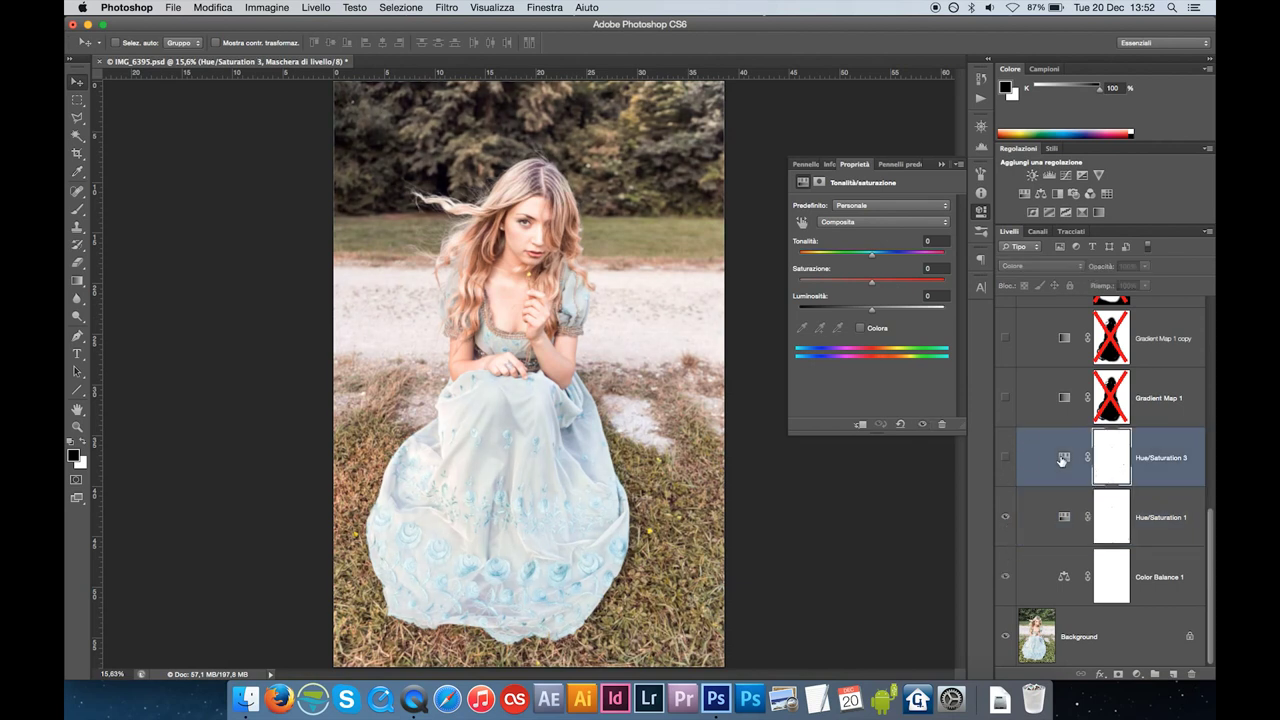
left_click(1006, 458)
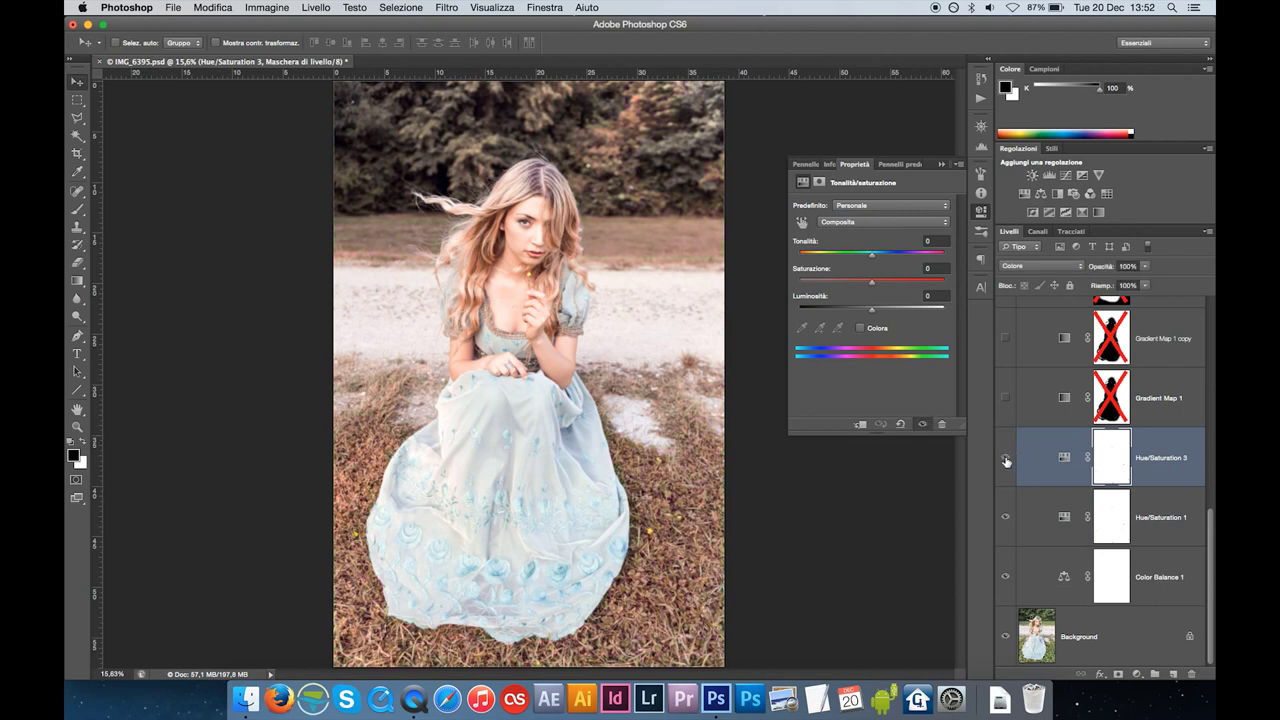
left_click(1065, 460)
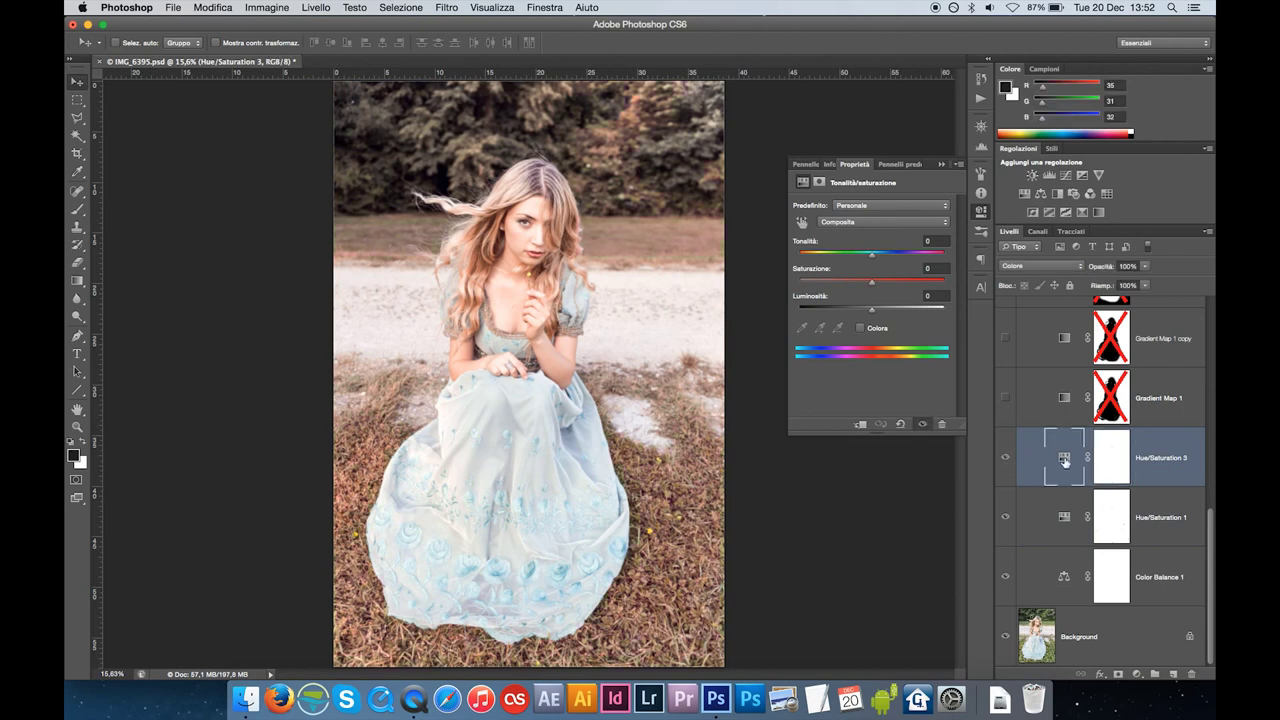
left_click(1108, 460, "alt")
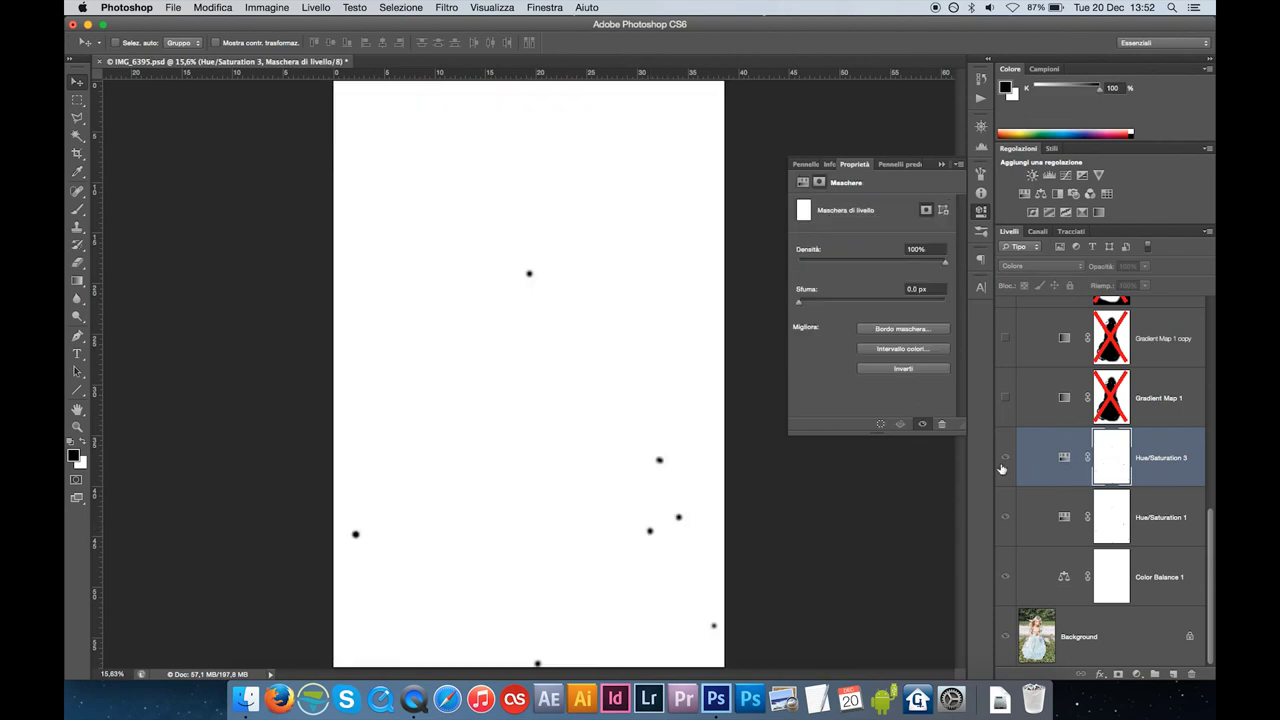
Return to the full-colour photo and compare it with and without Hue/Saturation 3.
left_click(1104, 453, "alt")
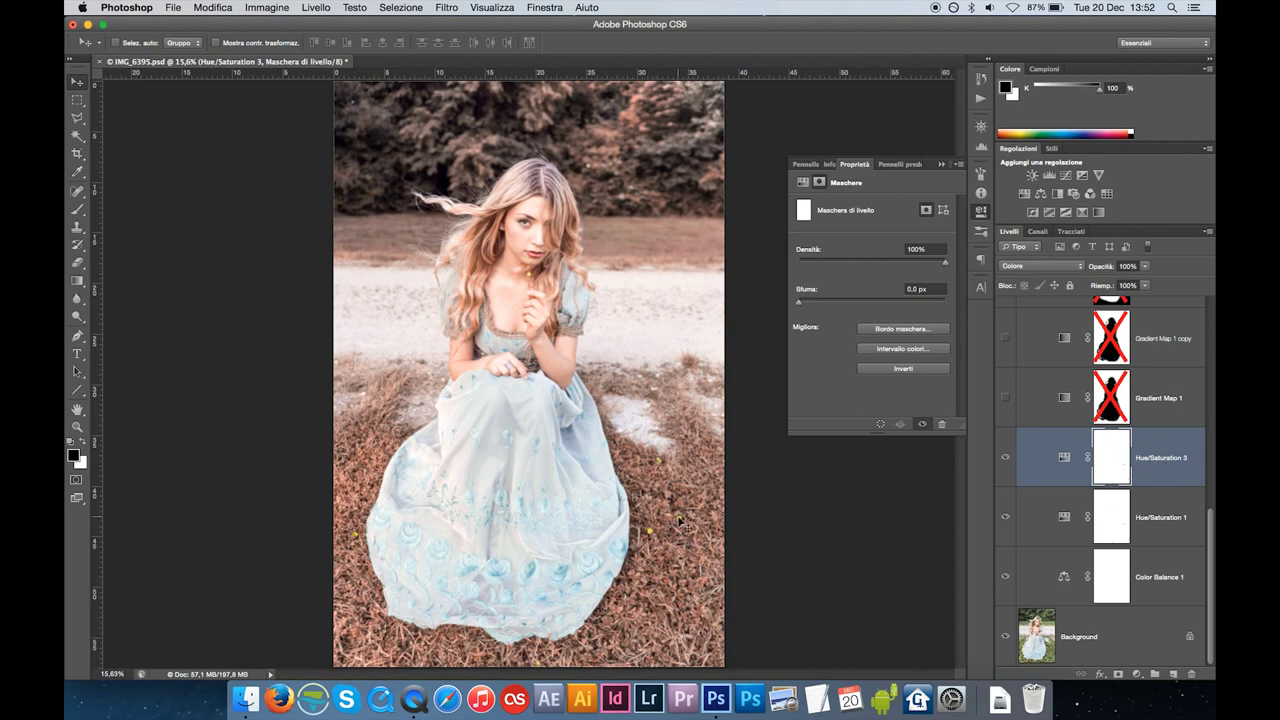
key("ctrl+plus")
key("ctrl+plus")
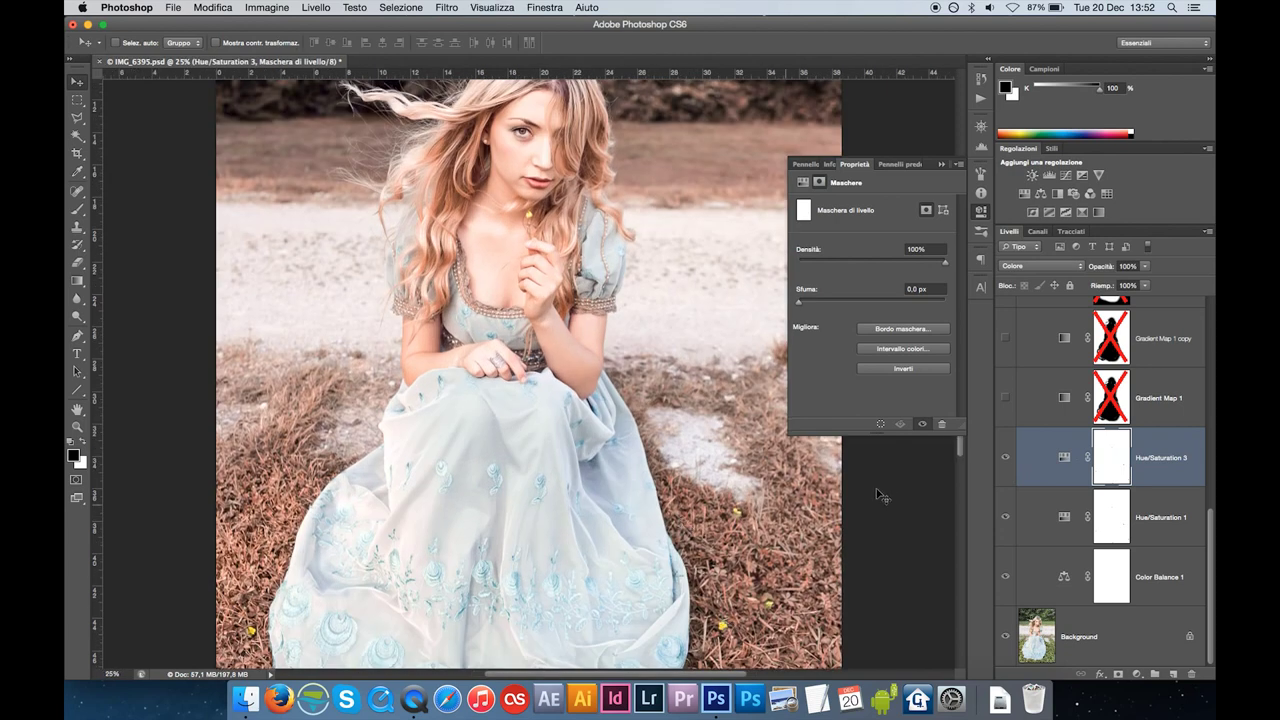
left_click(1011, 458)
left_click(1011, 458)
key("super+0")
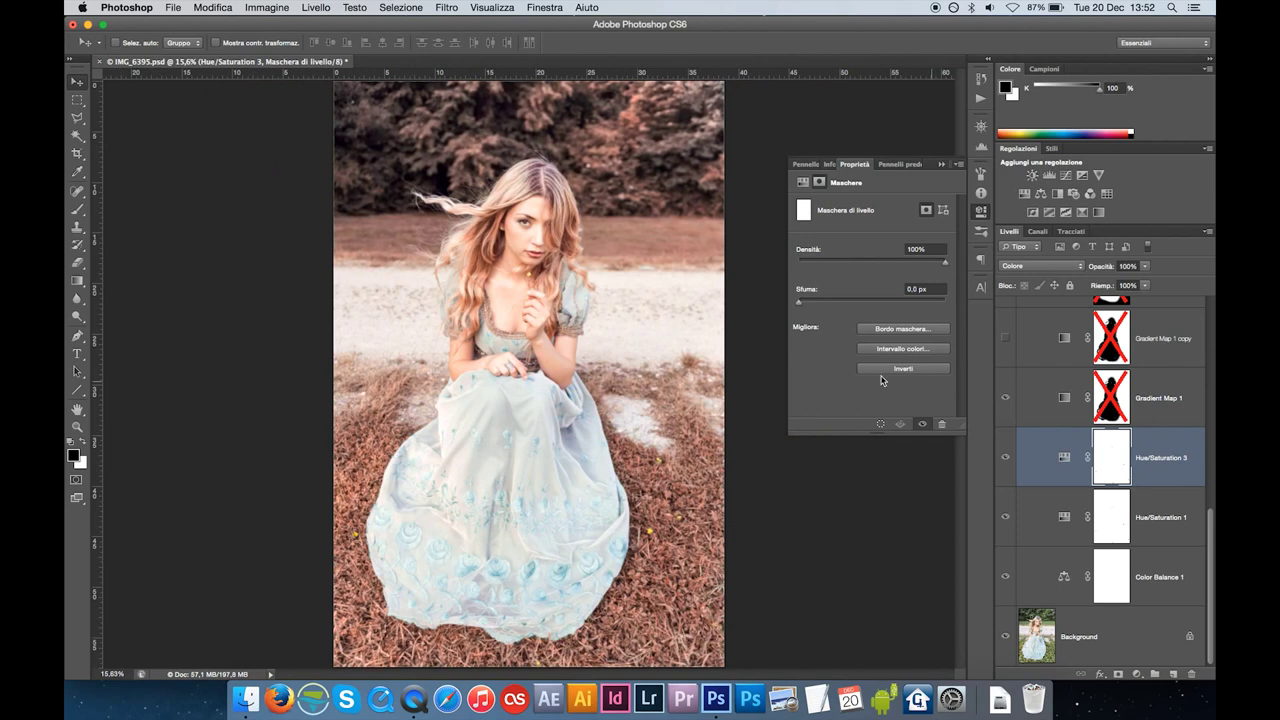
Re-enable the Gradient Map 1 mask so it spares the girl, then deselect.
left_click(1118, 419, "ctrl")
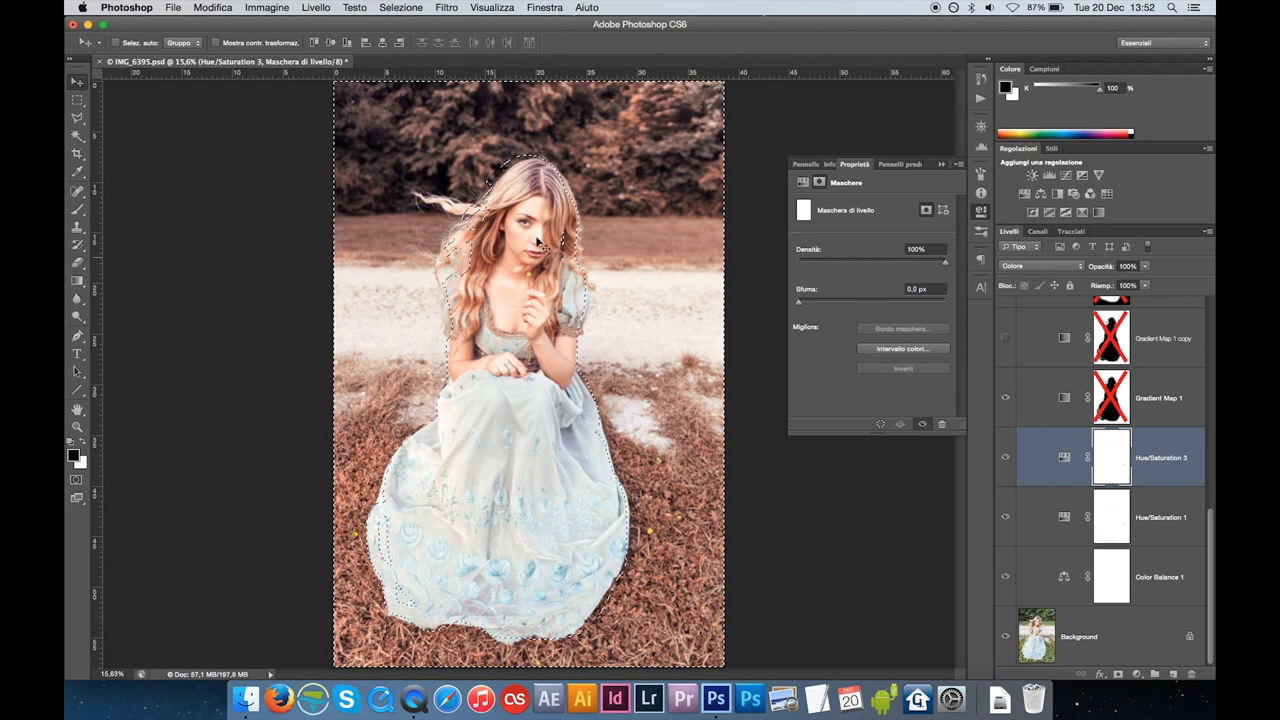
left_click(1111, 397, "shift")
key("ctrl+d")
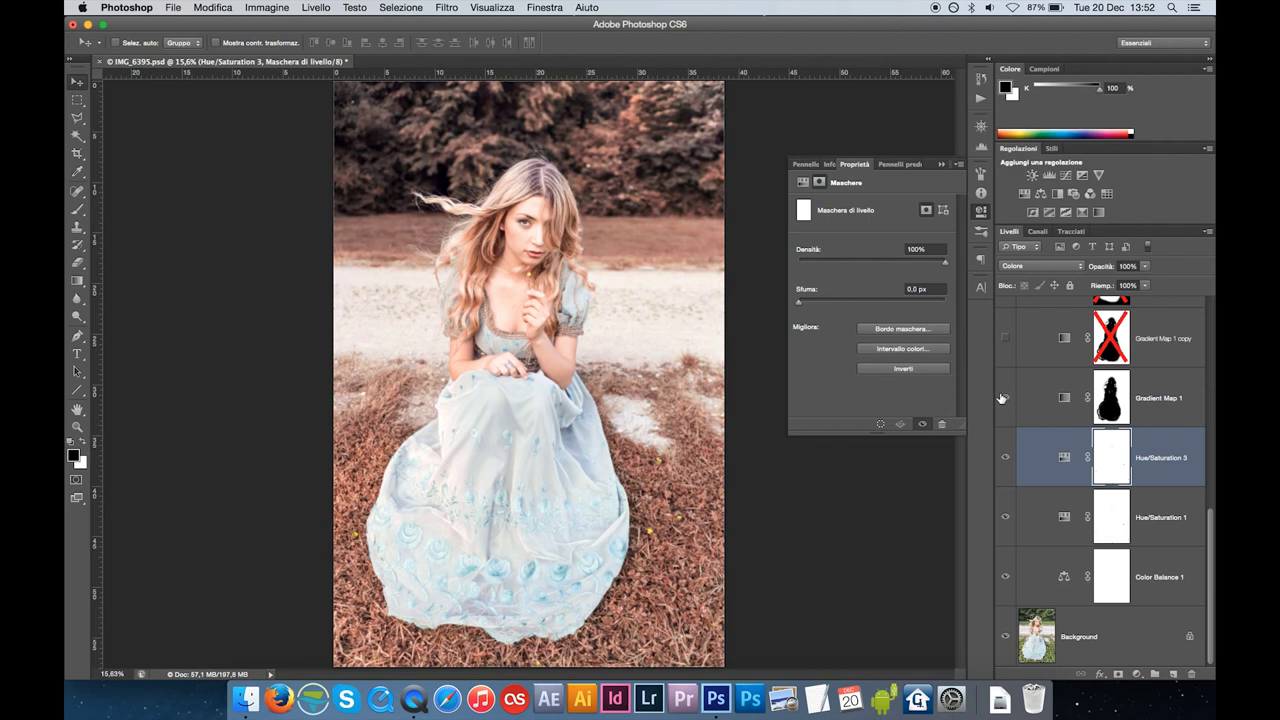
Show the 29% Soft Light Gradient Map 1 copy with its mask re-enabled, comparing on and off.
left_click(1006, 340)
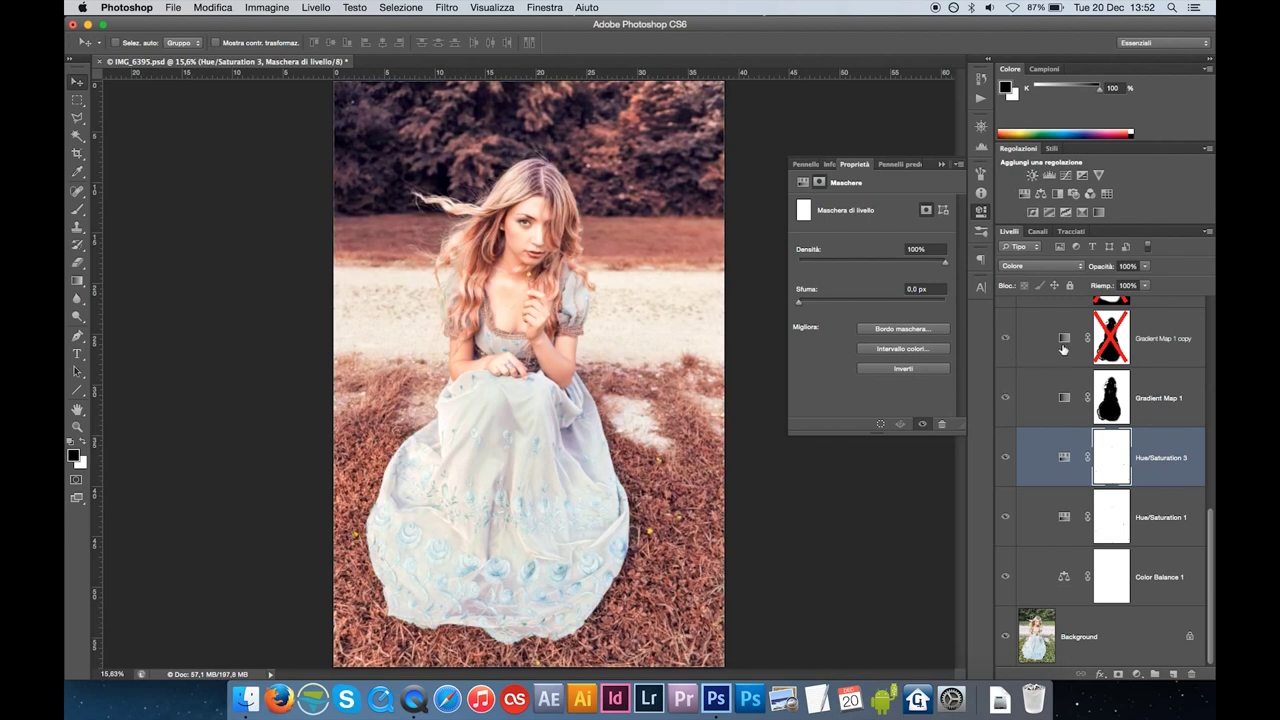
left_click(1064, 400)
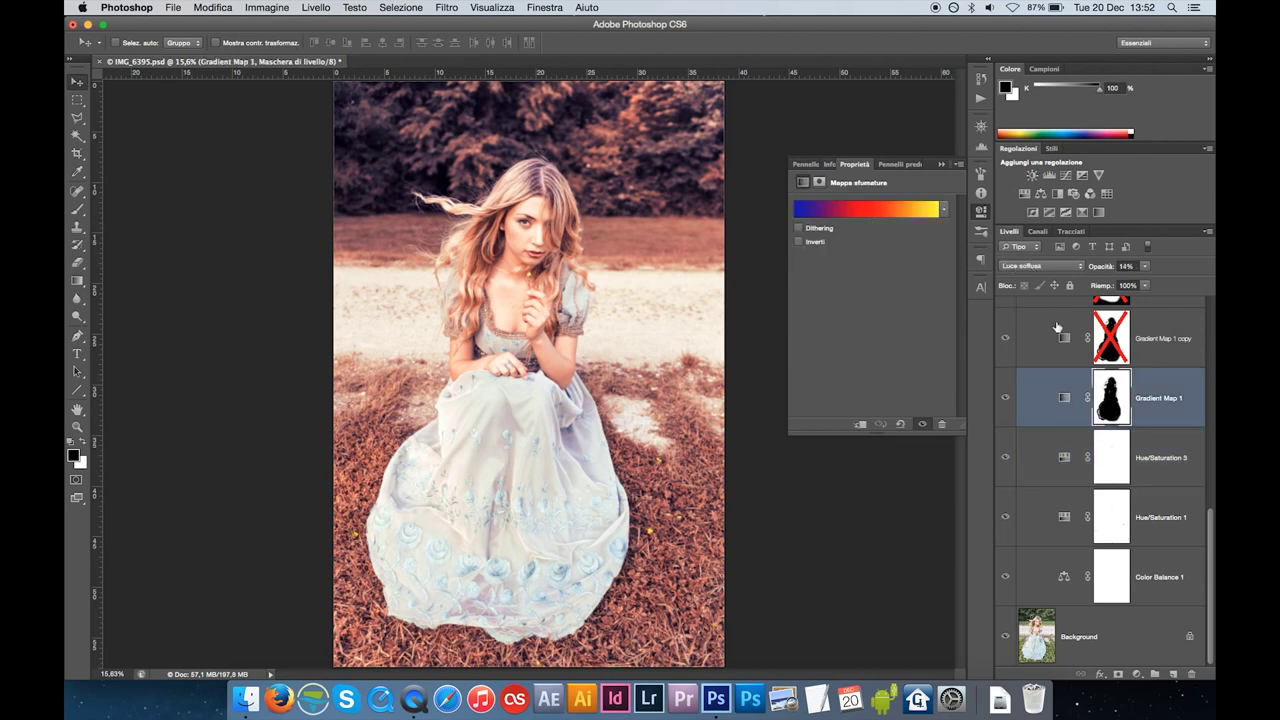
left_click(1064, 338)
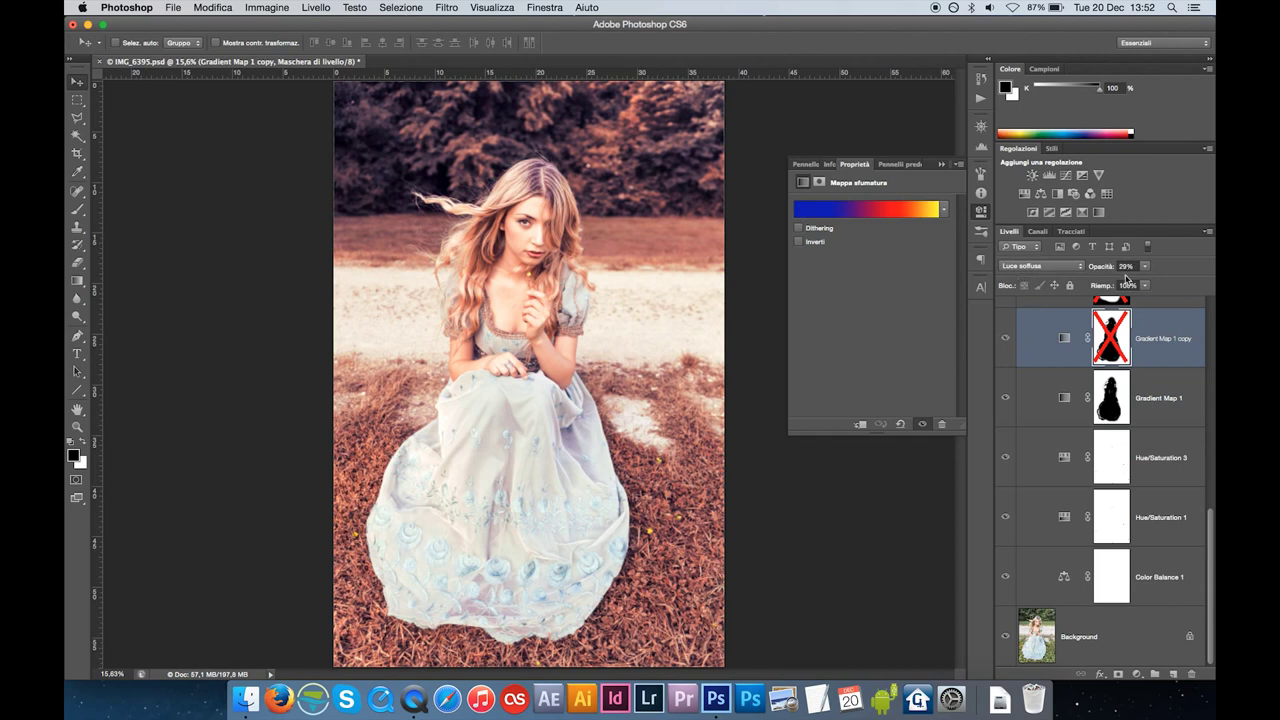
left_click(1118, 340, "shift")
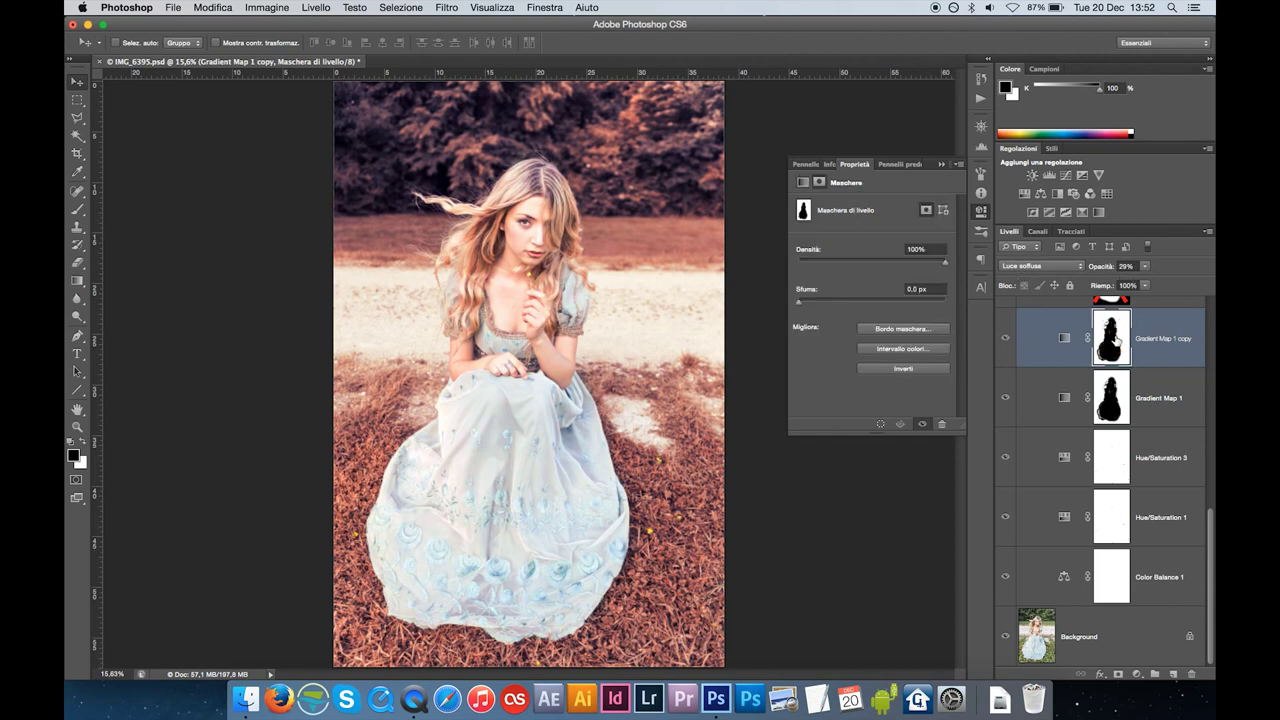
left_click(1006, 342)
left_click(1006, 342)
scroll(1062, 395, "up", 2)
Turn on Hue/Saturation 2 to mute the blue dress and re-enable its mask.
scroll(1062, 395, "up", 2)
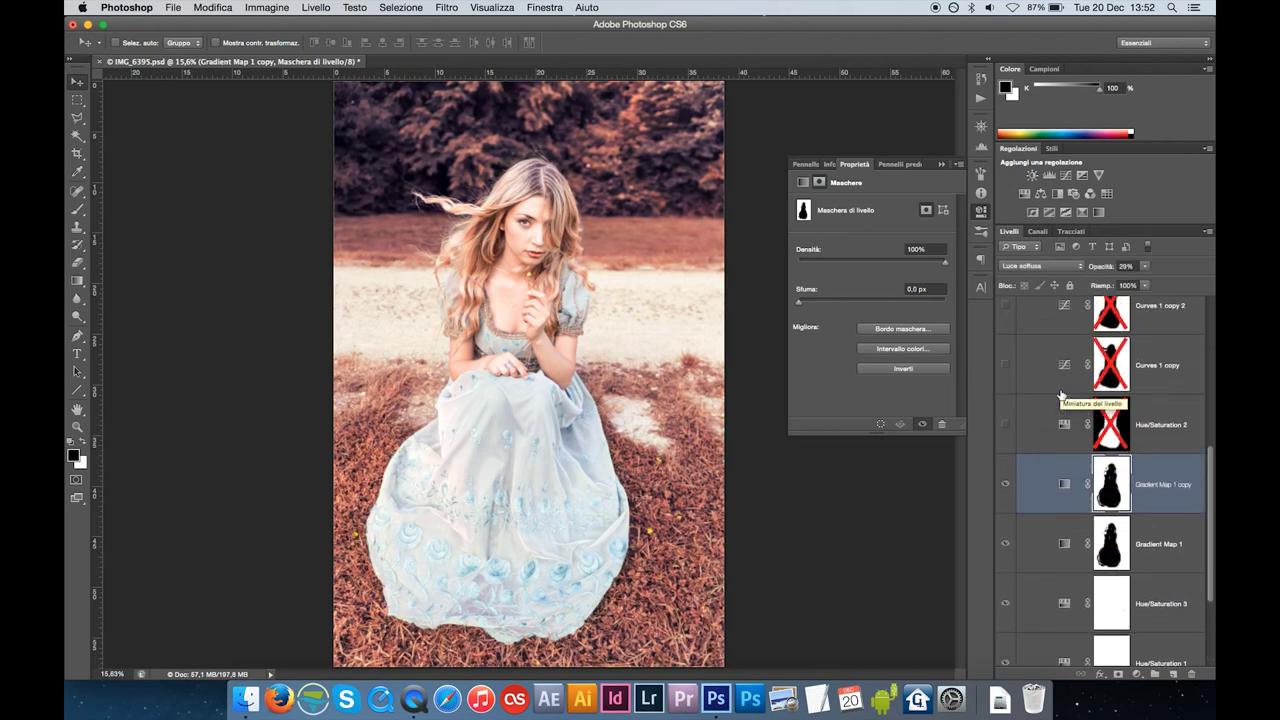
left_click(1064, 425)
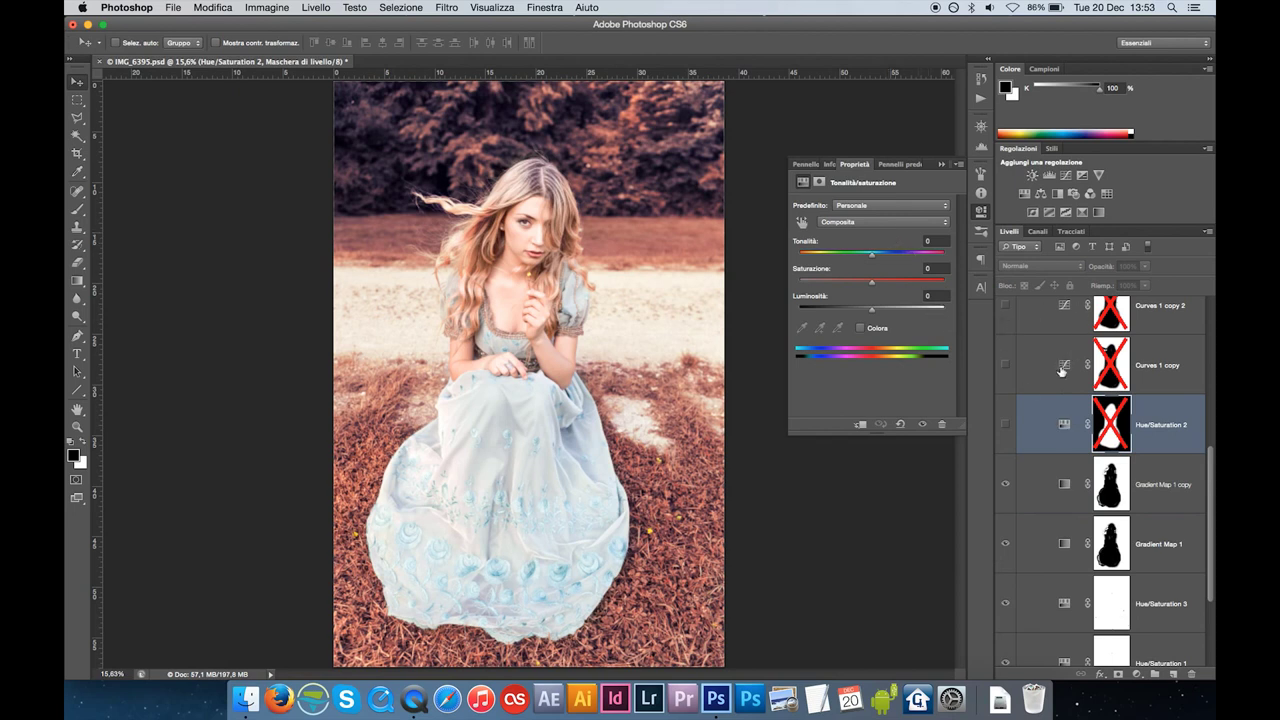
left_click(1007, 425)
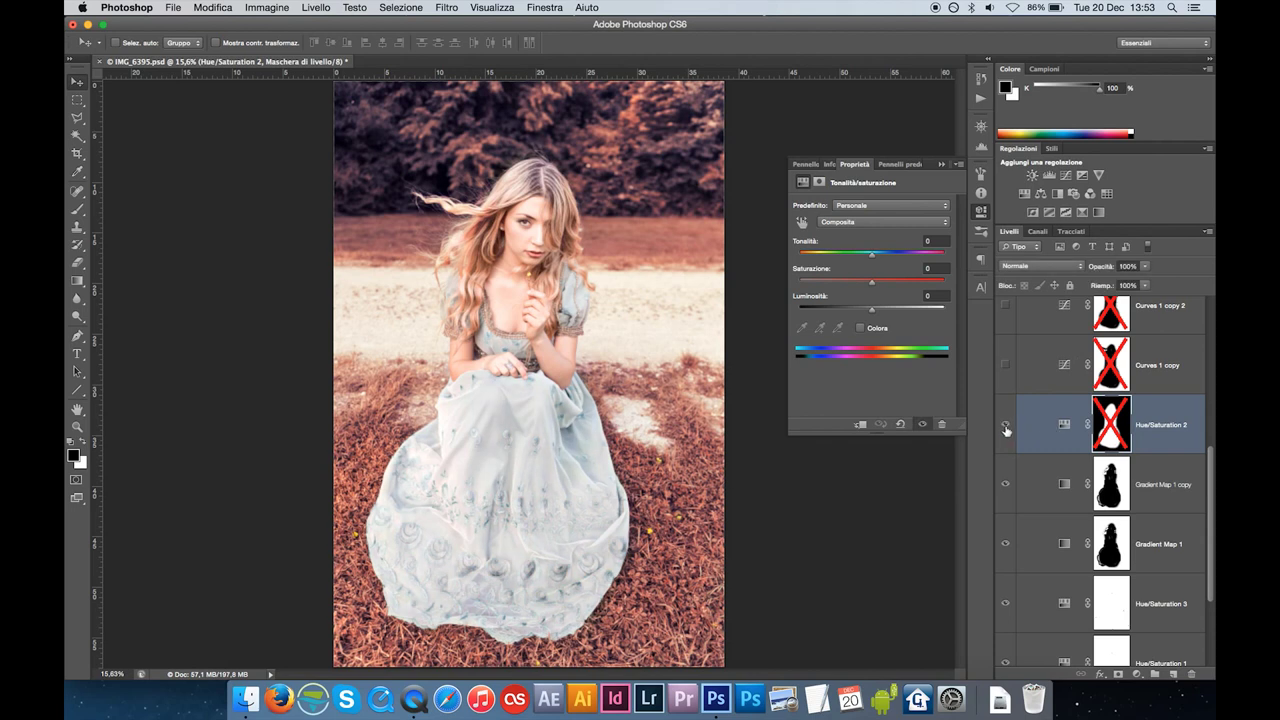
left_click(1006, 425)
left_click(1006, 425)
left_click(1006, 425)
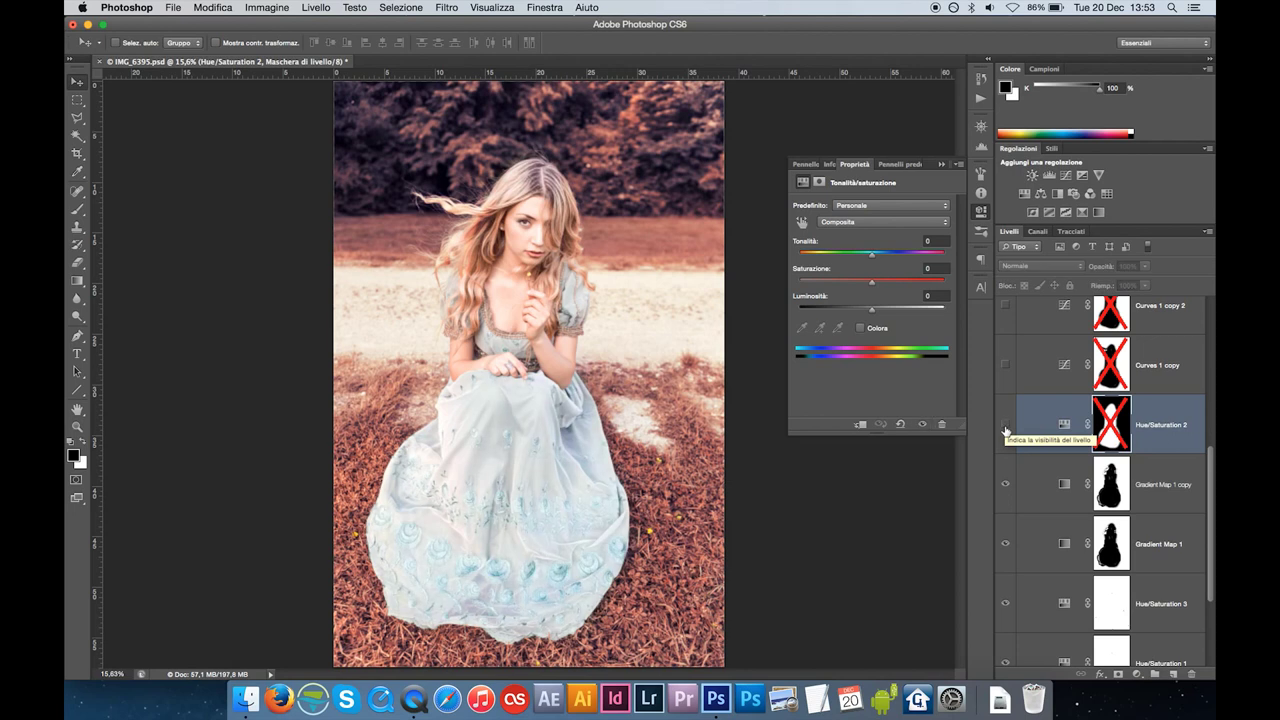
left_click(1006, 425)
left_click(1006, 425)
left_click(1006, 425)
left_click(1100, 425, "shift")
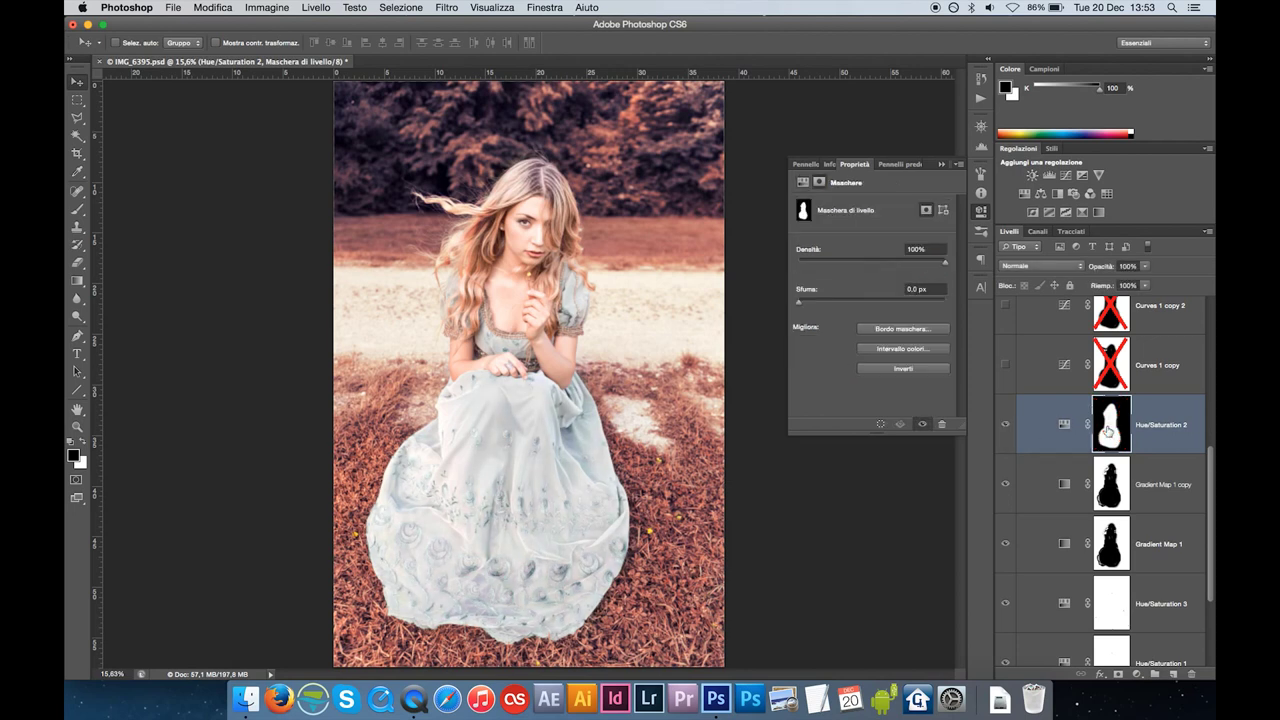
Switch on Curves 1 copy with its mask re-enabled.
left_click(1006, 368)
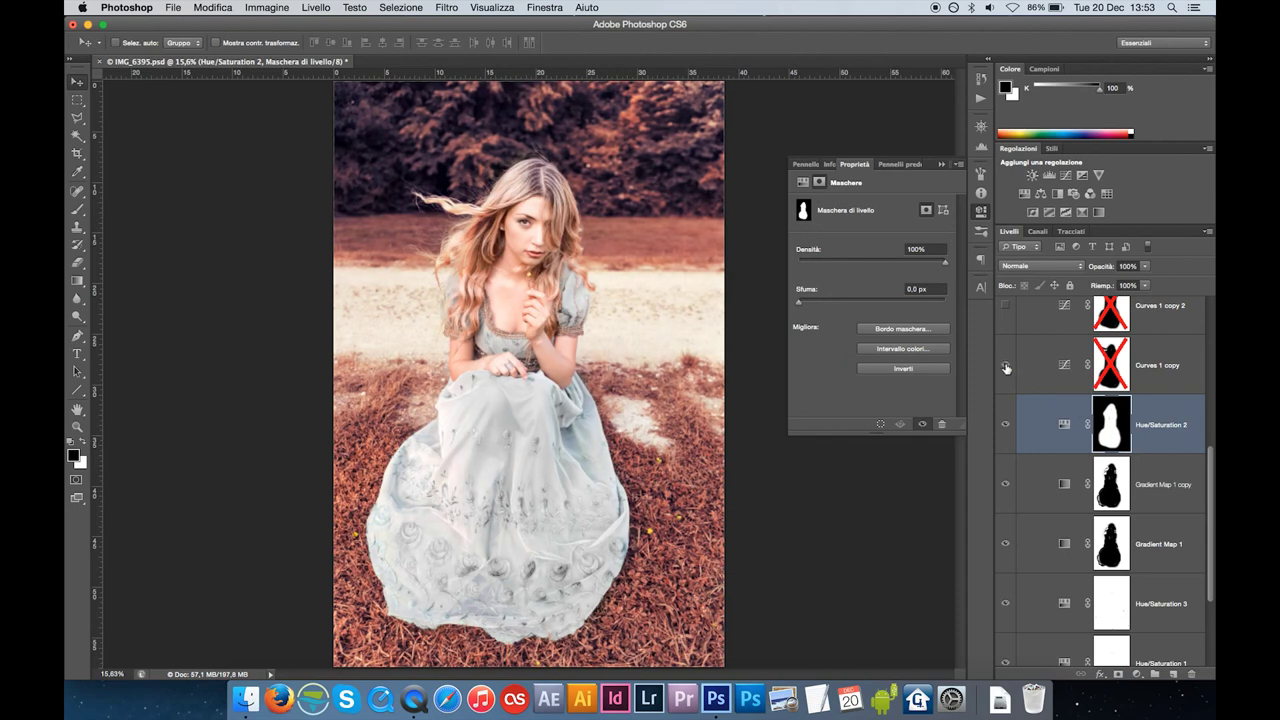
left_click(1097, 368, "shift")
scroll(1032, 369, "up", 1)
Turn on Curves 1 copy 2 with its mask, and nudge the Curves 1 copy curve.
scroll(1032, 369, "up", 3)
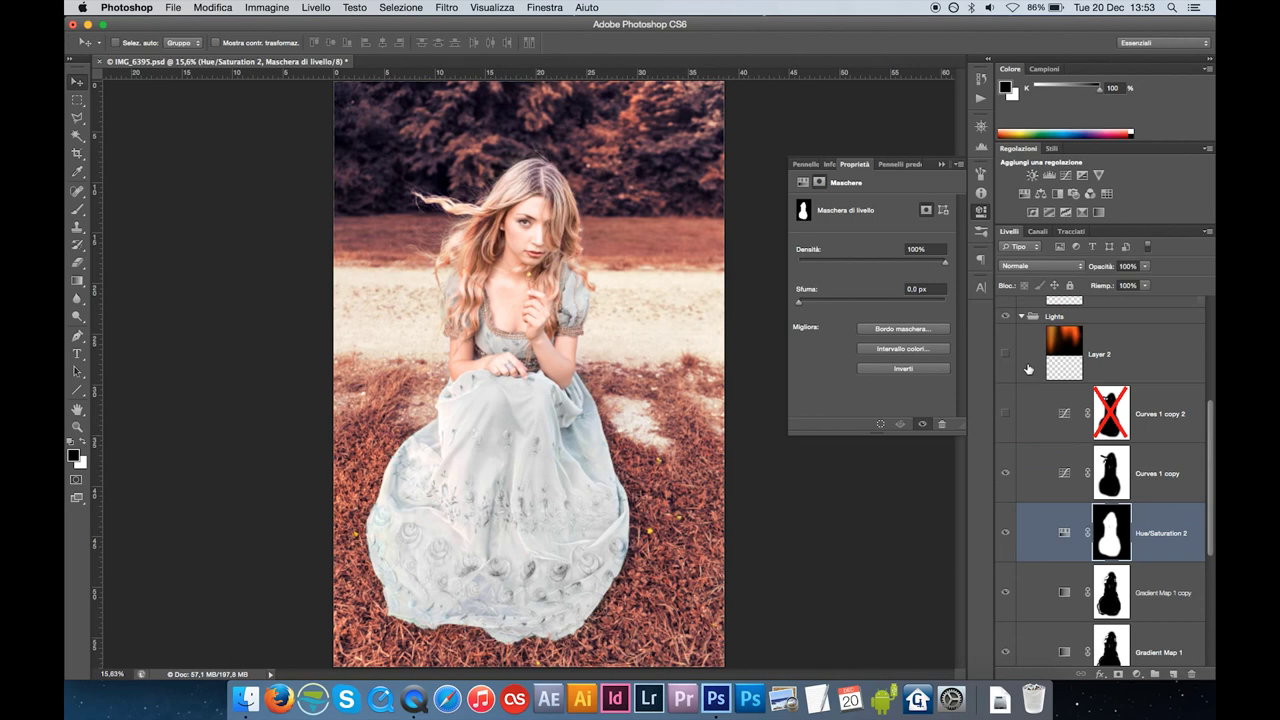
left_click(1006, 414)
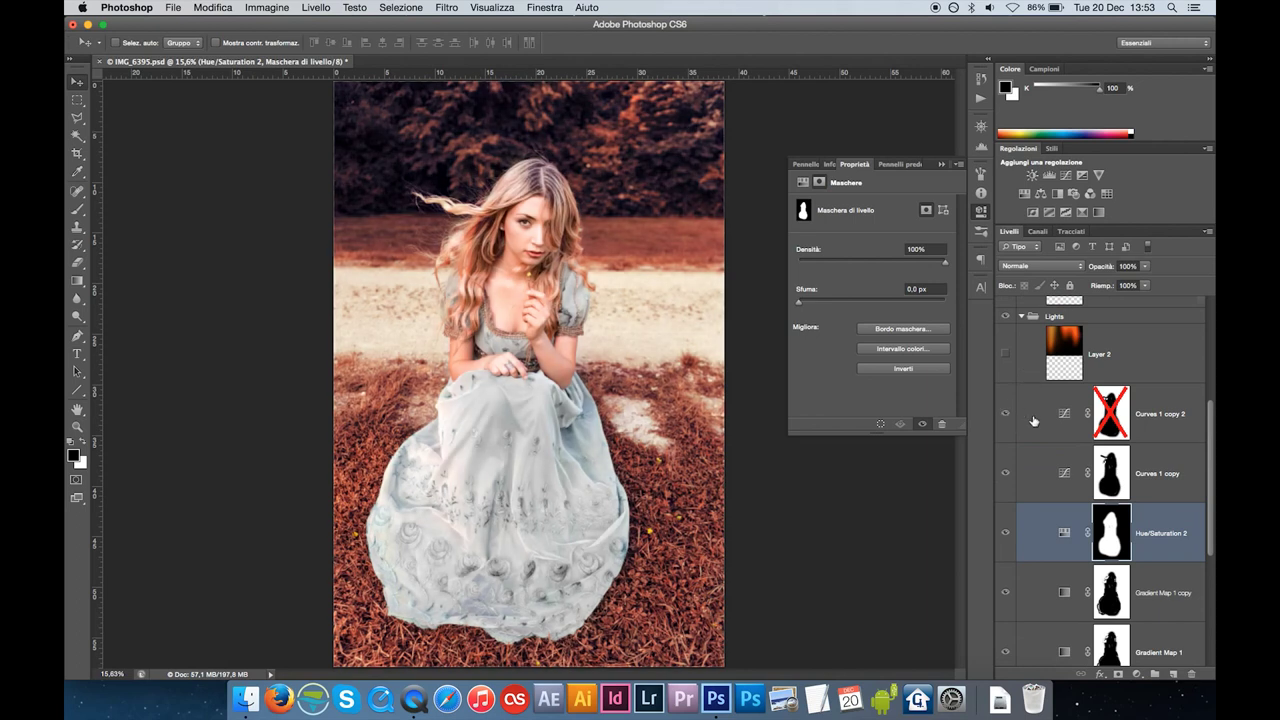
left_click(1065, 476)
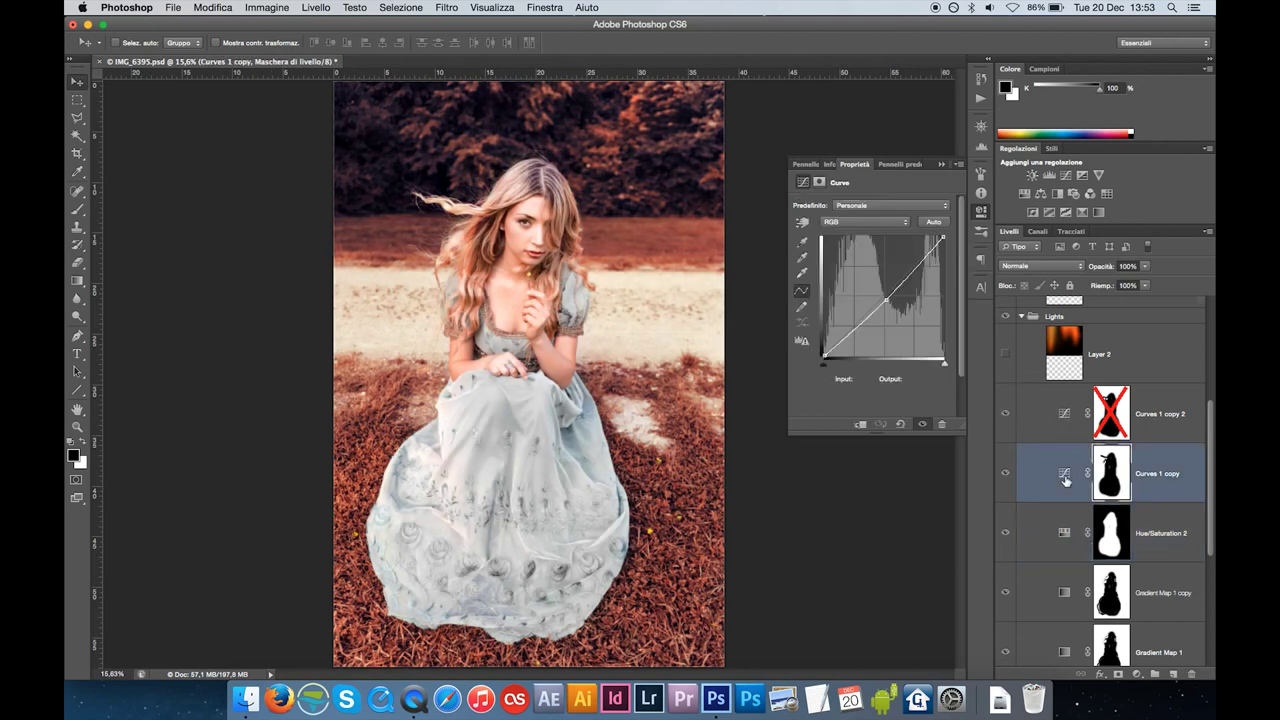
left_click_drag(885, 303, 890, 304)
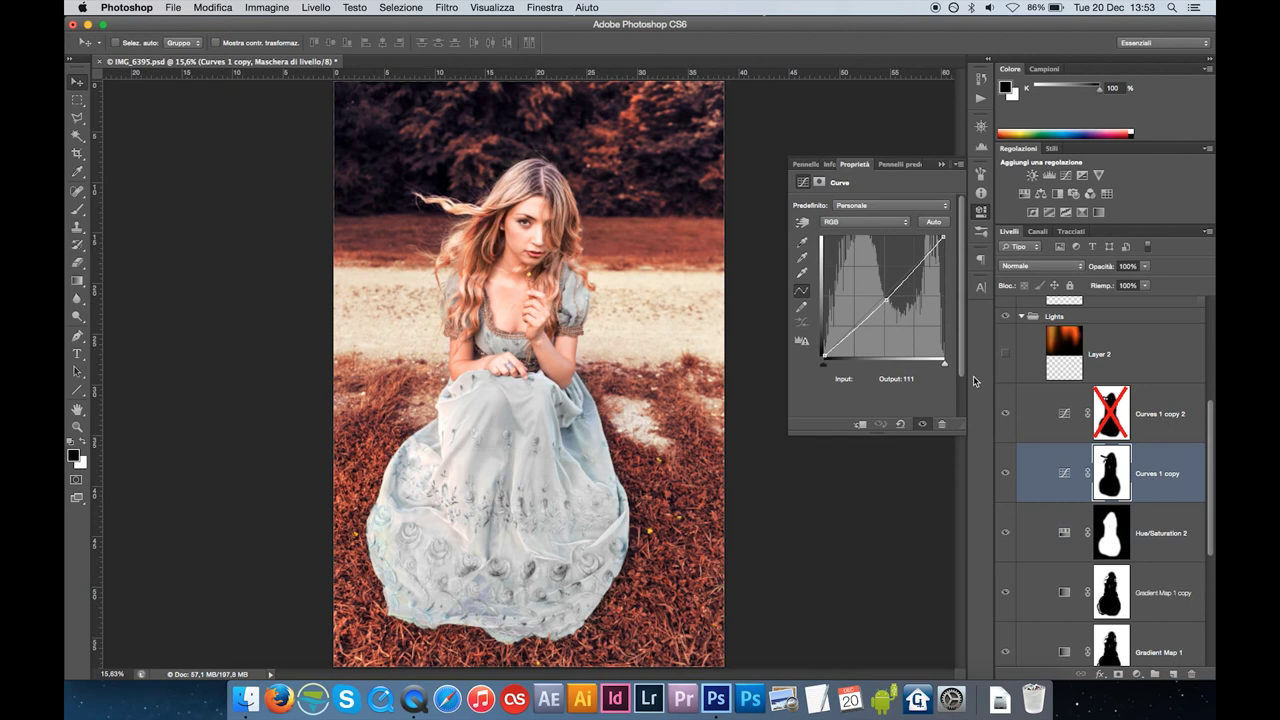
left_click(1039, 408)
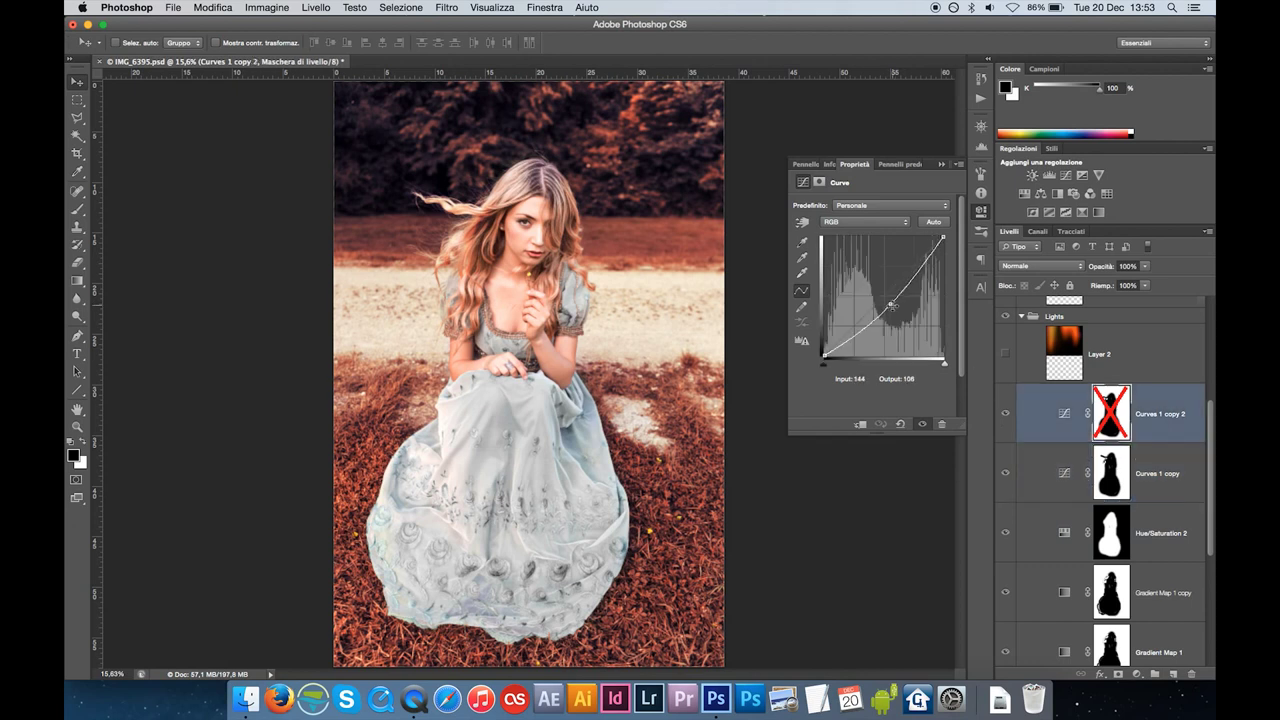
left_click(1110, 410, "shift")
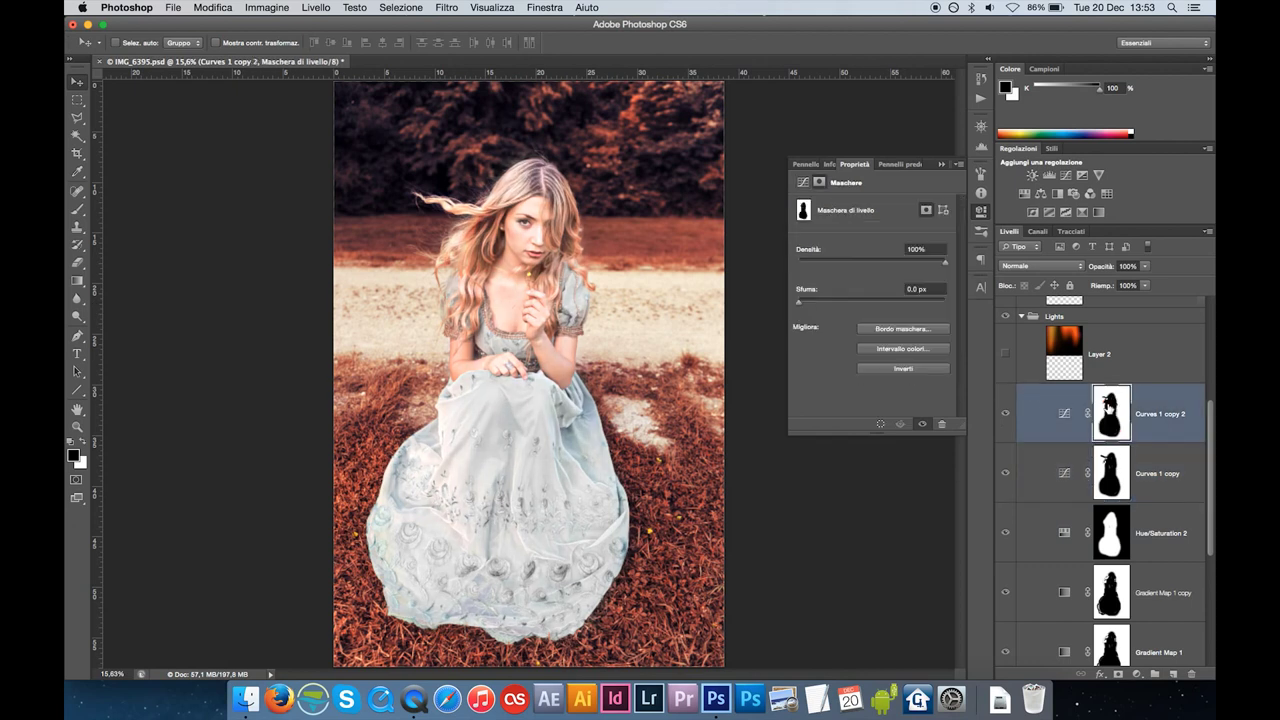
Turn on Layer 2's orange Screen glow in the Lights group.
scroll(1045, 390, "up", 2)
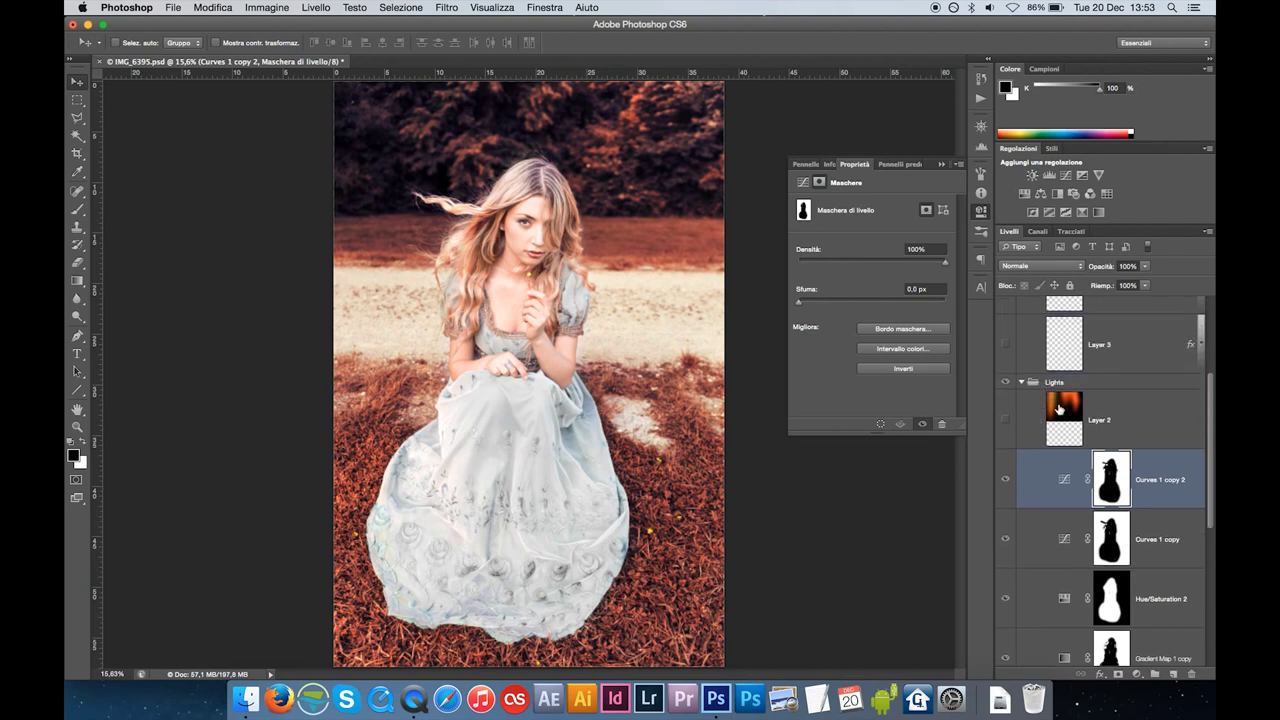
left_click(1029, 419)
left_click(1004, 422)
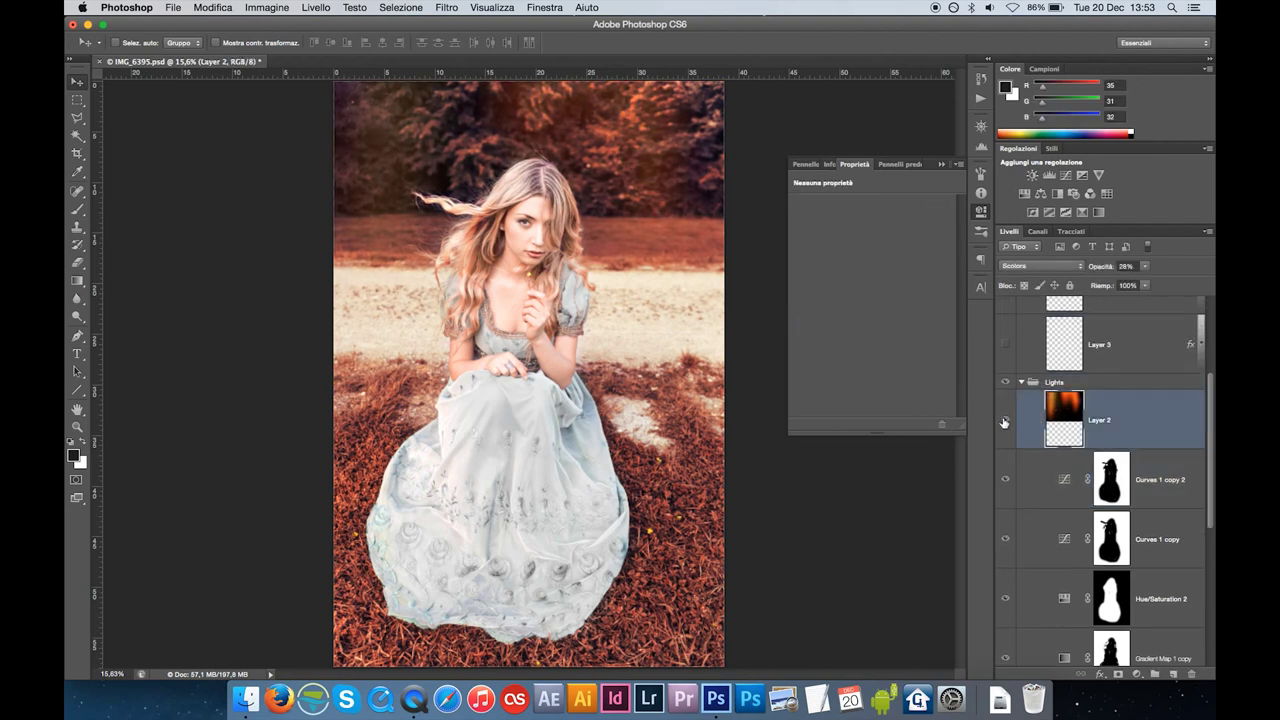
left_click(1004, 422, "alt")
left_click(1004, 422, "alt")
scroll(1050, 407, "up", 2)
scroll(1050, 407, "up", 3)
scroll(1050, 406, "up", 1)
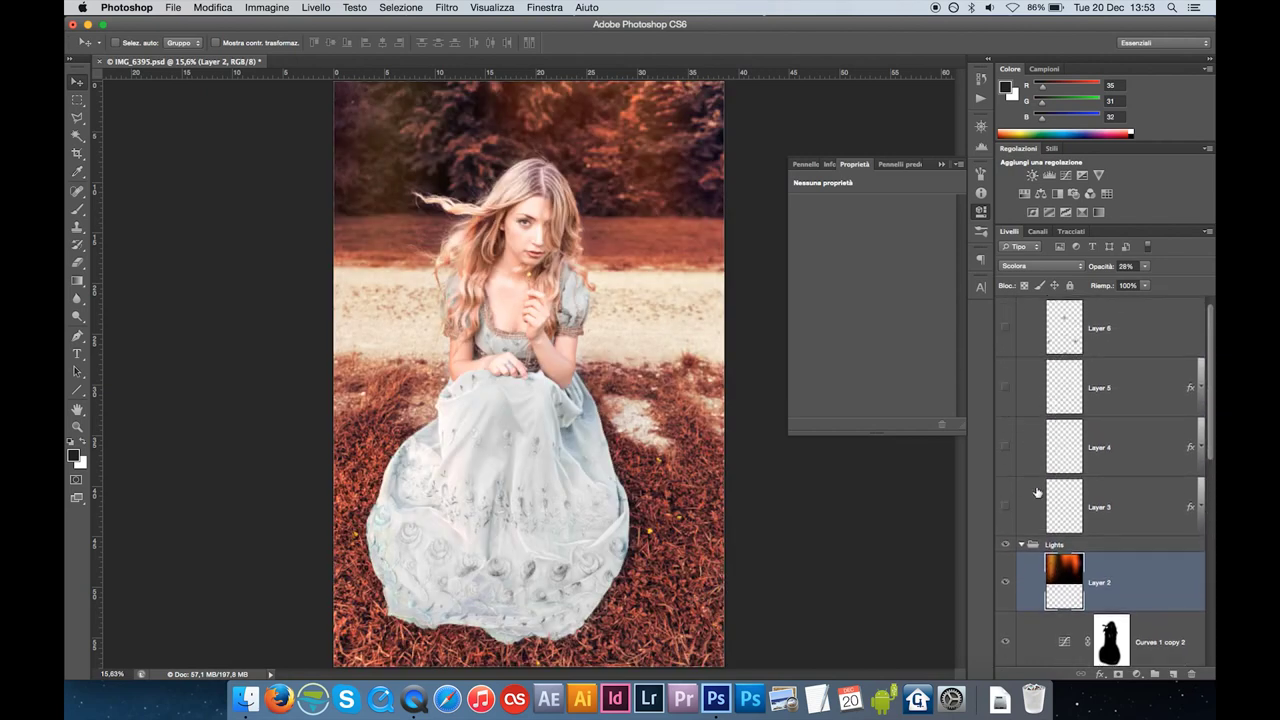
scroll(1030, 500, "down", 5)
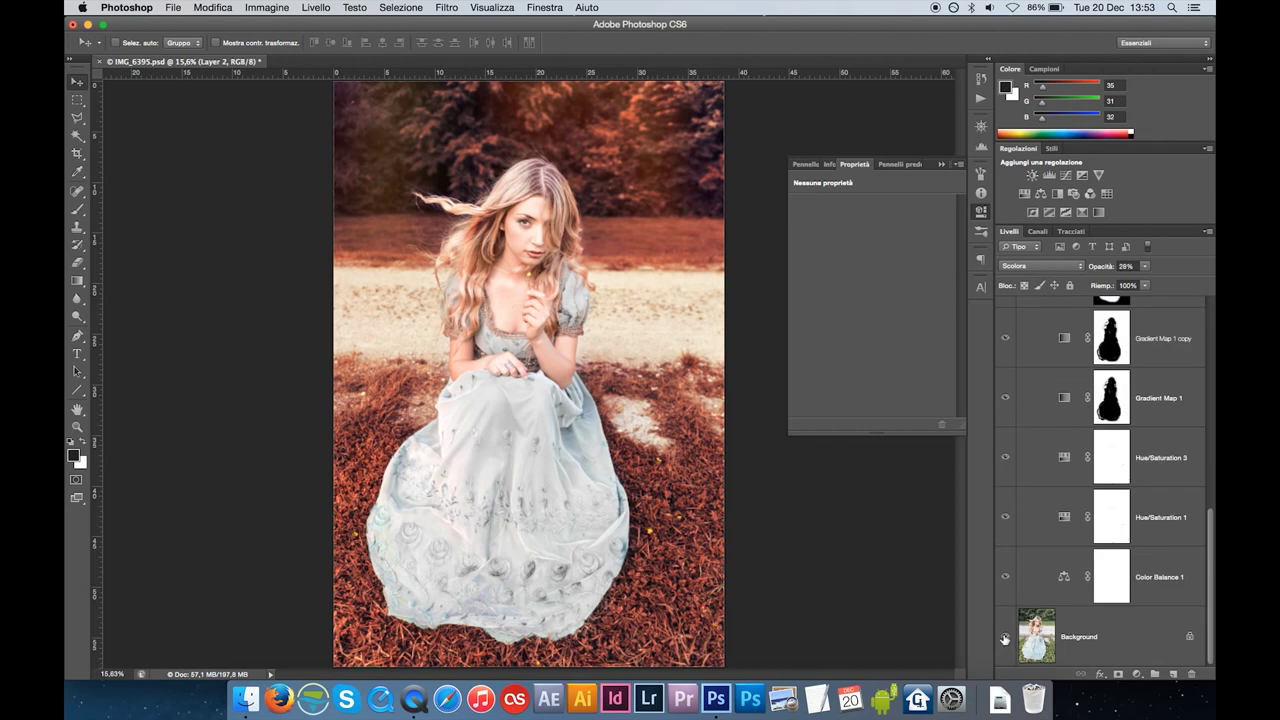
left_click(1005, 638, "alt")
left_click(1005, 638, "alt")
scroll(1038, 553, "up", 5)
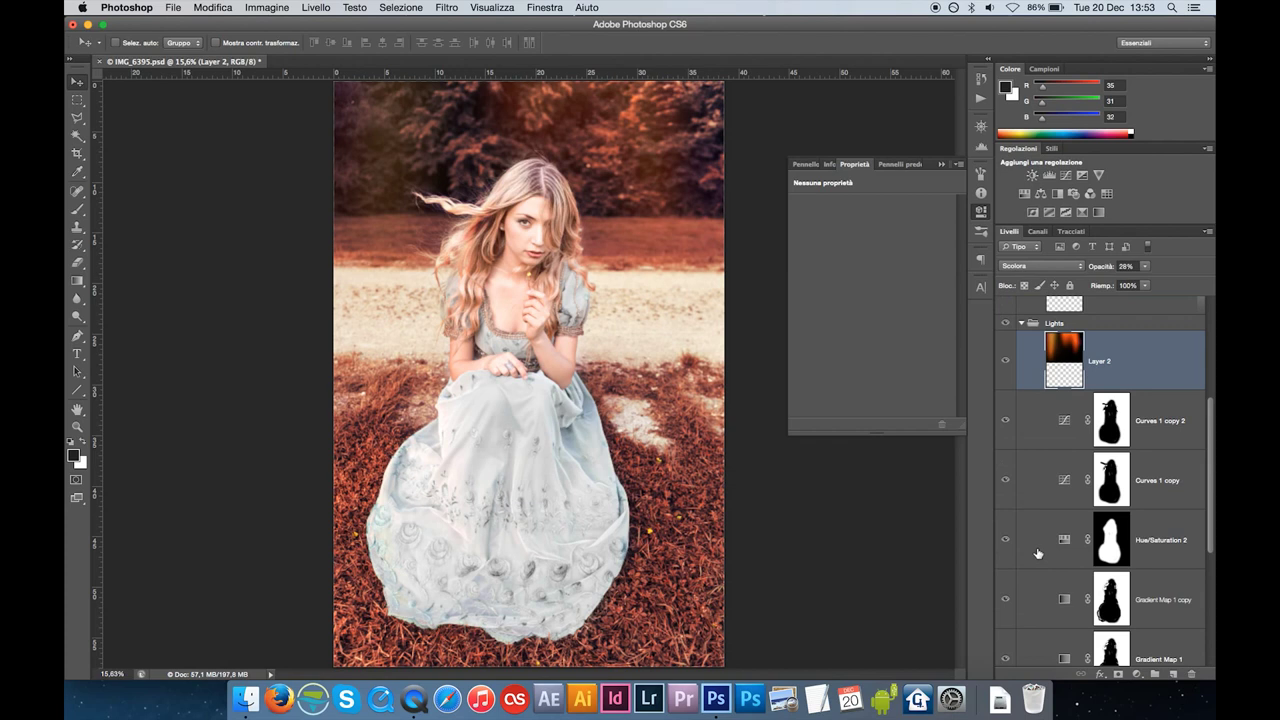
key("super+plus")
key("super+plus")
key("super+plus")
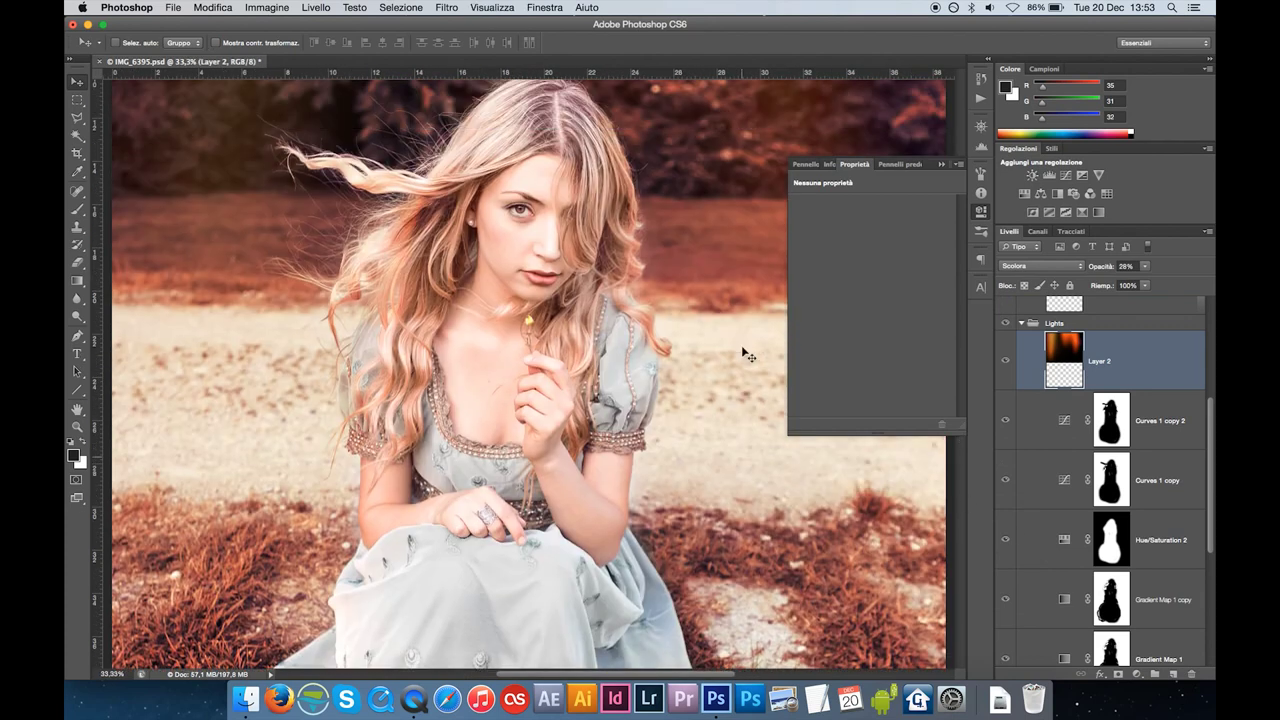
scroll(741, 352, "up", 3)
scroll(1100, 480, "down", 3)
scroll(1100, 480, "down", 3)
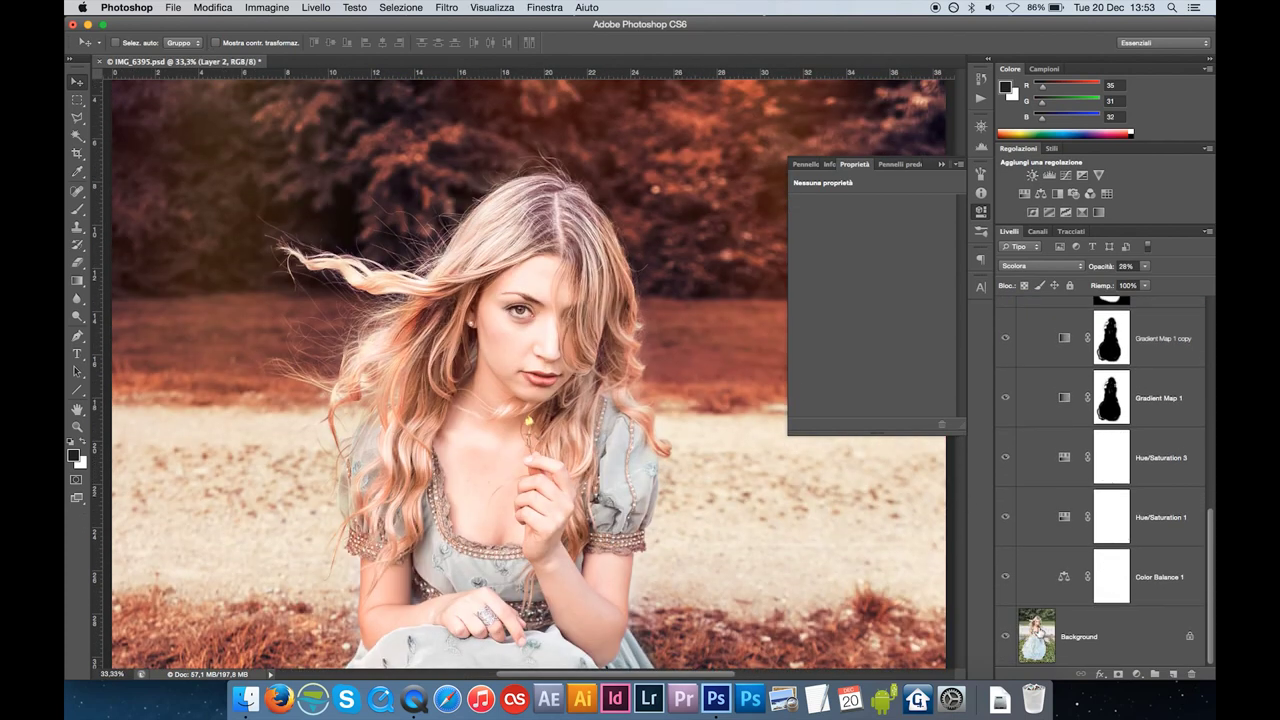
left_click(1006, 638, "alt")
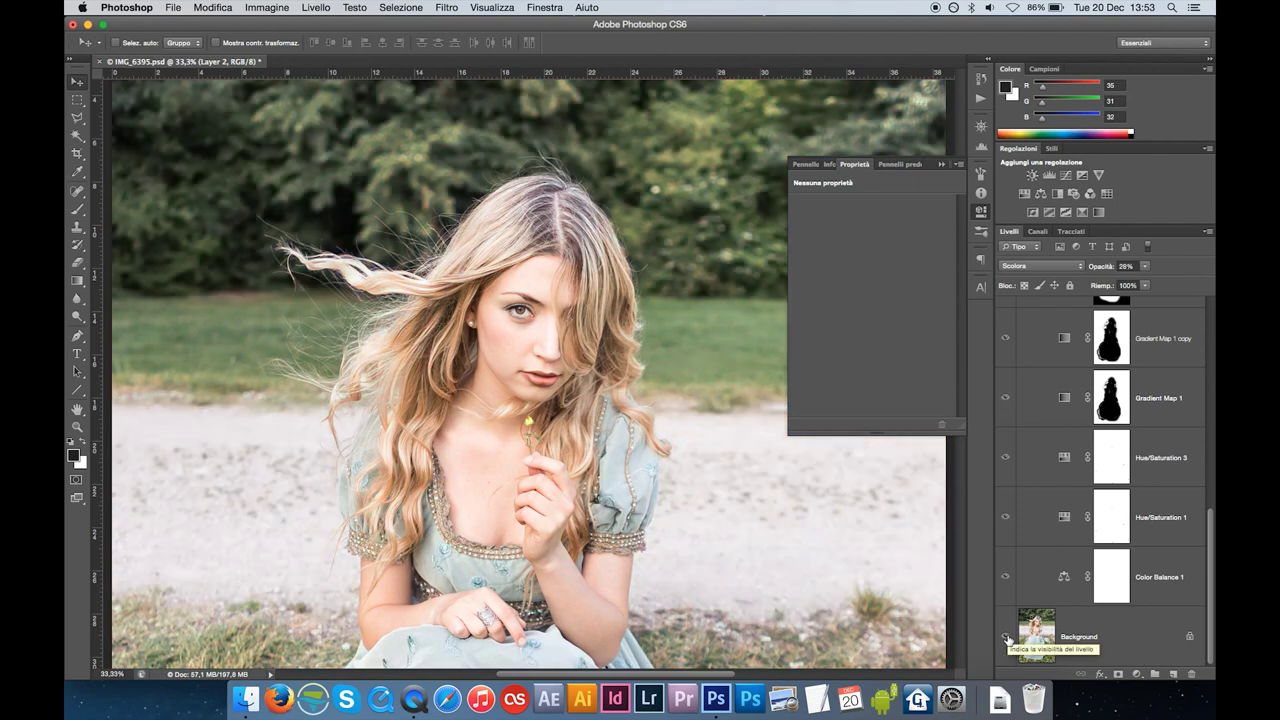
left_click(1006, 638, "alt")
scroll(1010, 530, "up", 5)
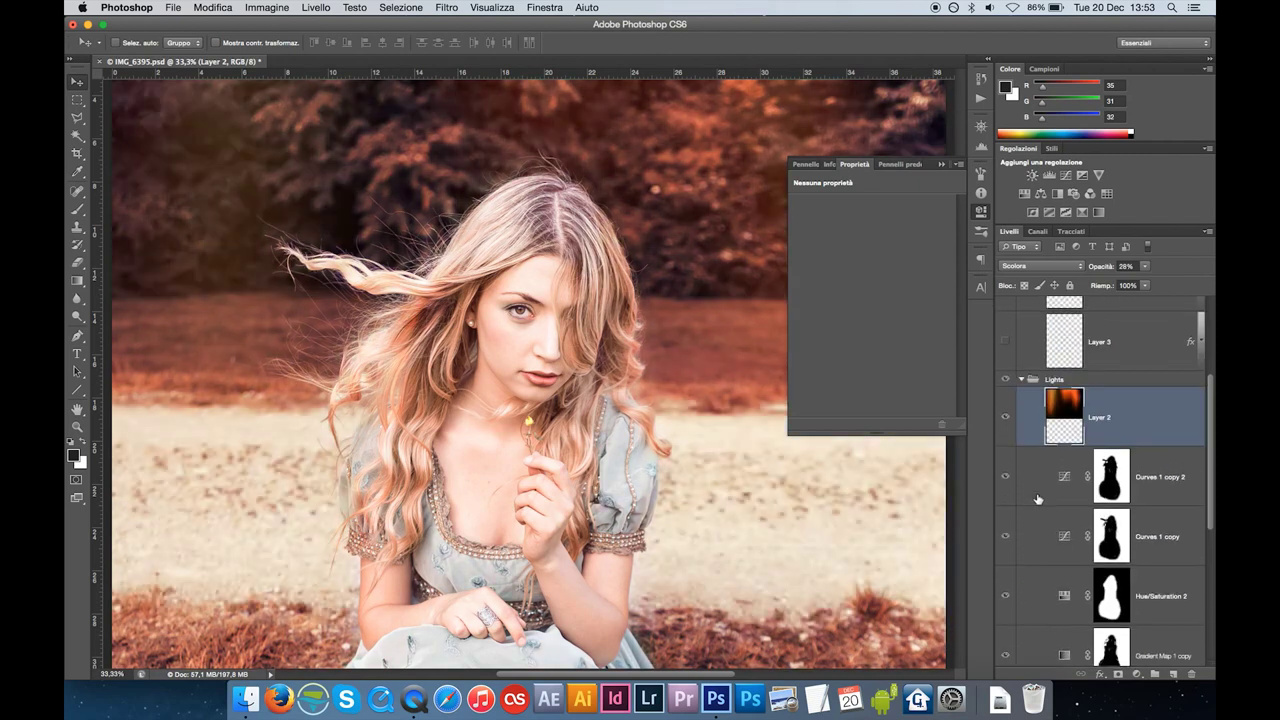
scroll(1010, 525, "up", 5)
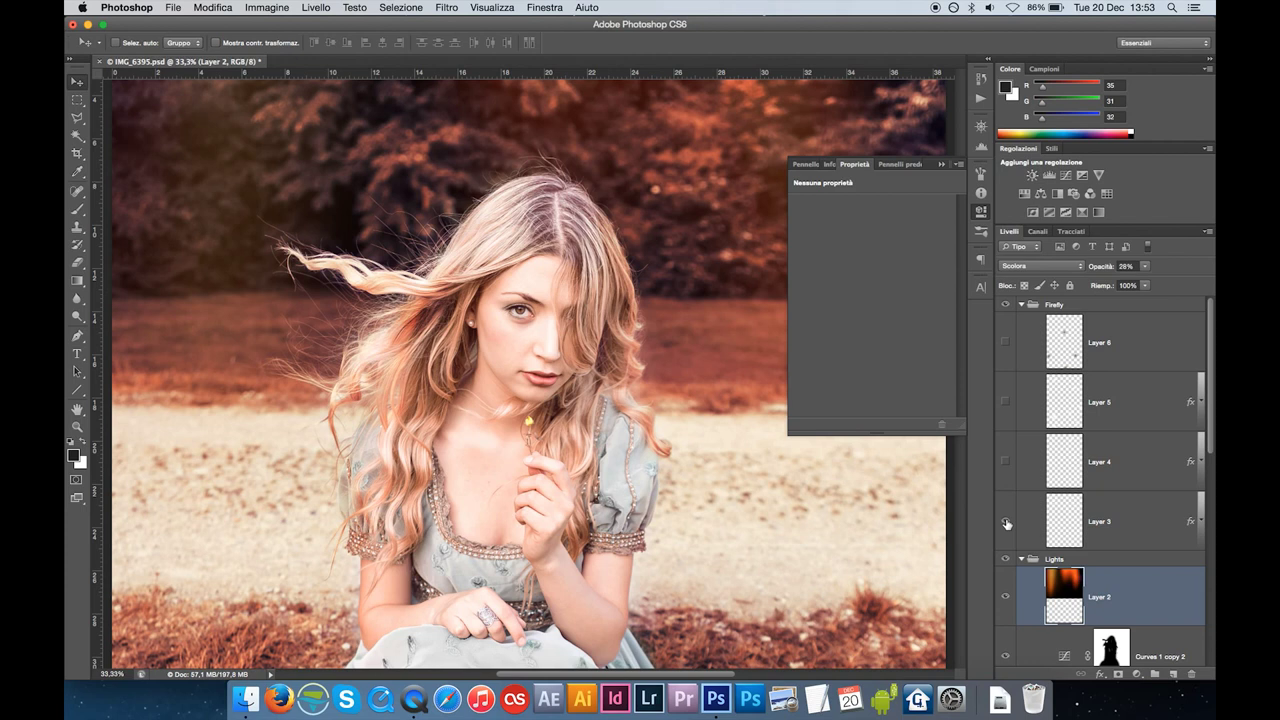
Show the Firefly sparkle layers 3, 4 and 5, fitting the photo on screen.
left_click(1006, 521)
key("ctrl+0")
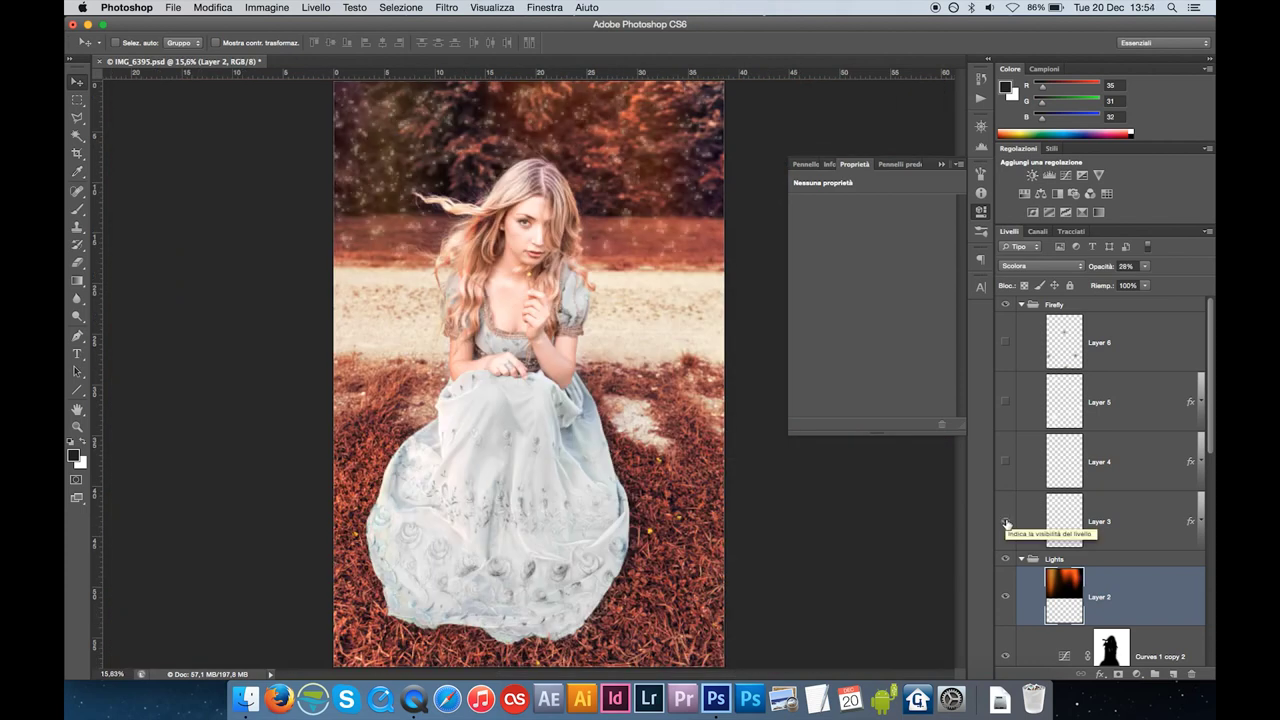
left_click(1052, 482)
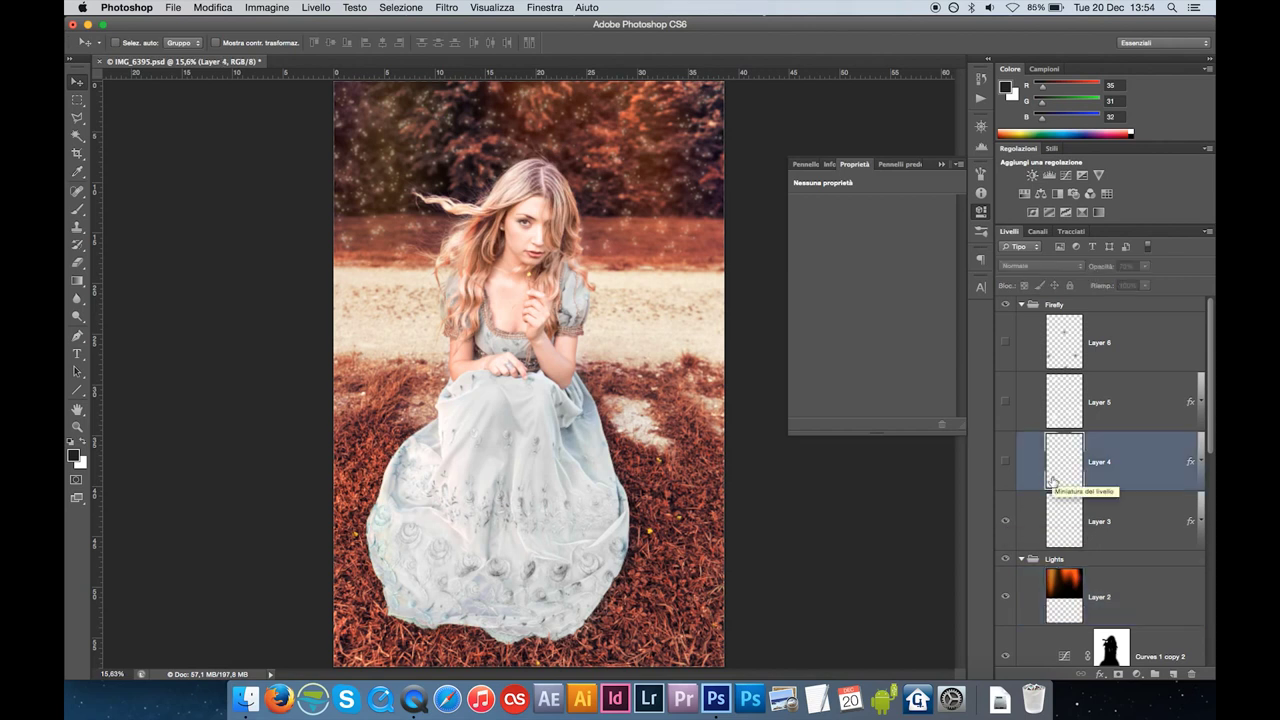
left_click(1006, 466)
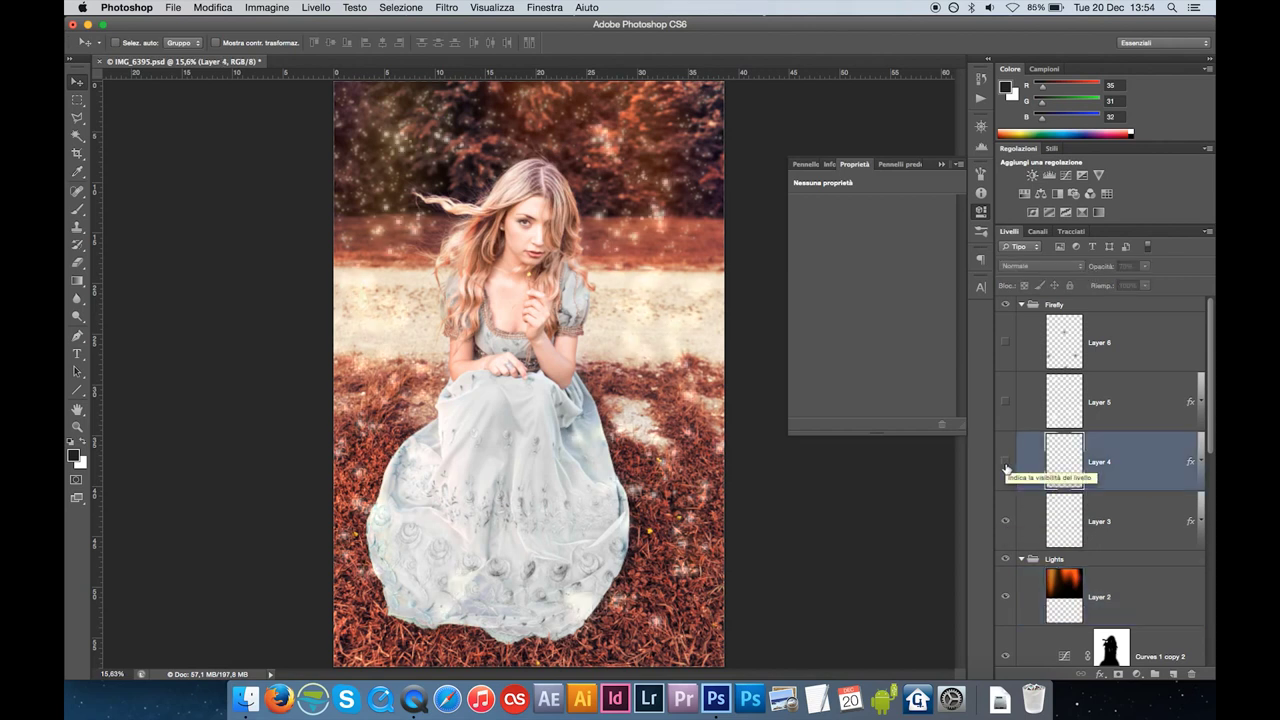
left_click(1006, 404)
left_click(1006, 404)
left_click(1006, 404)
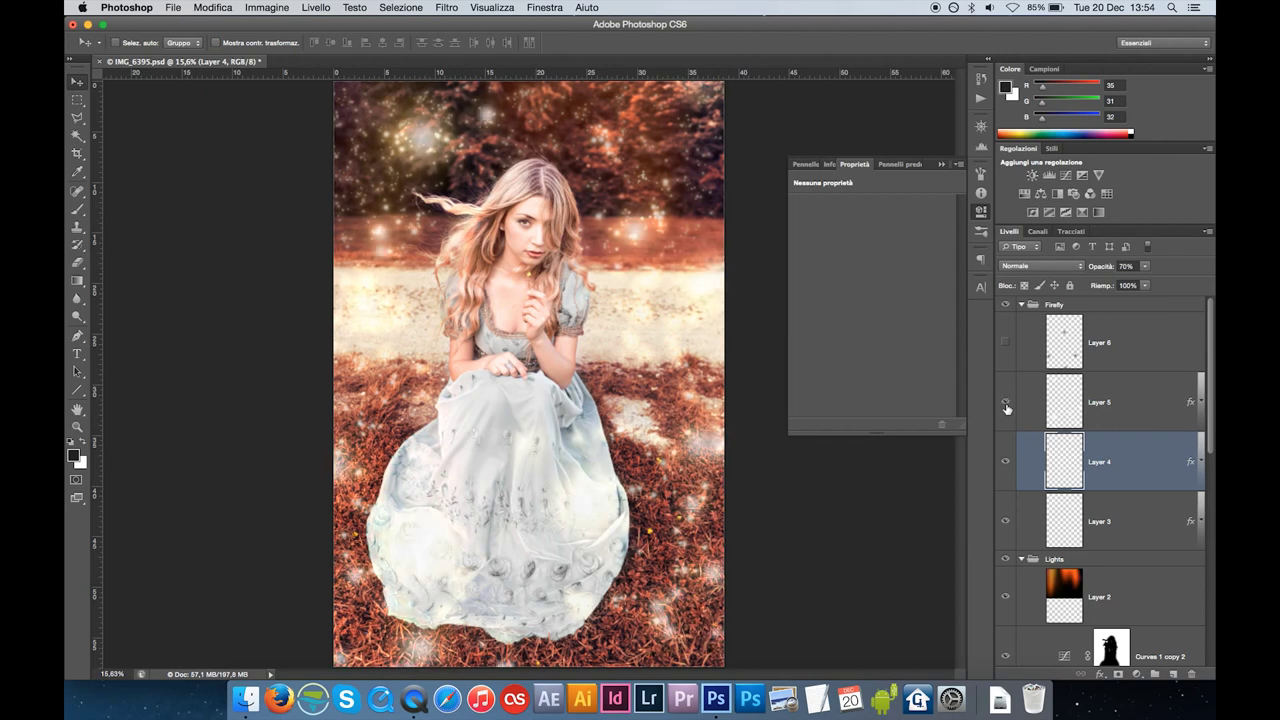
Show Layer 6's Linear Dodge sparkles and compare the whole Firefly group on and off.
left_click(1052, 366)
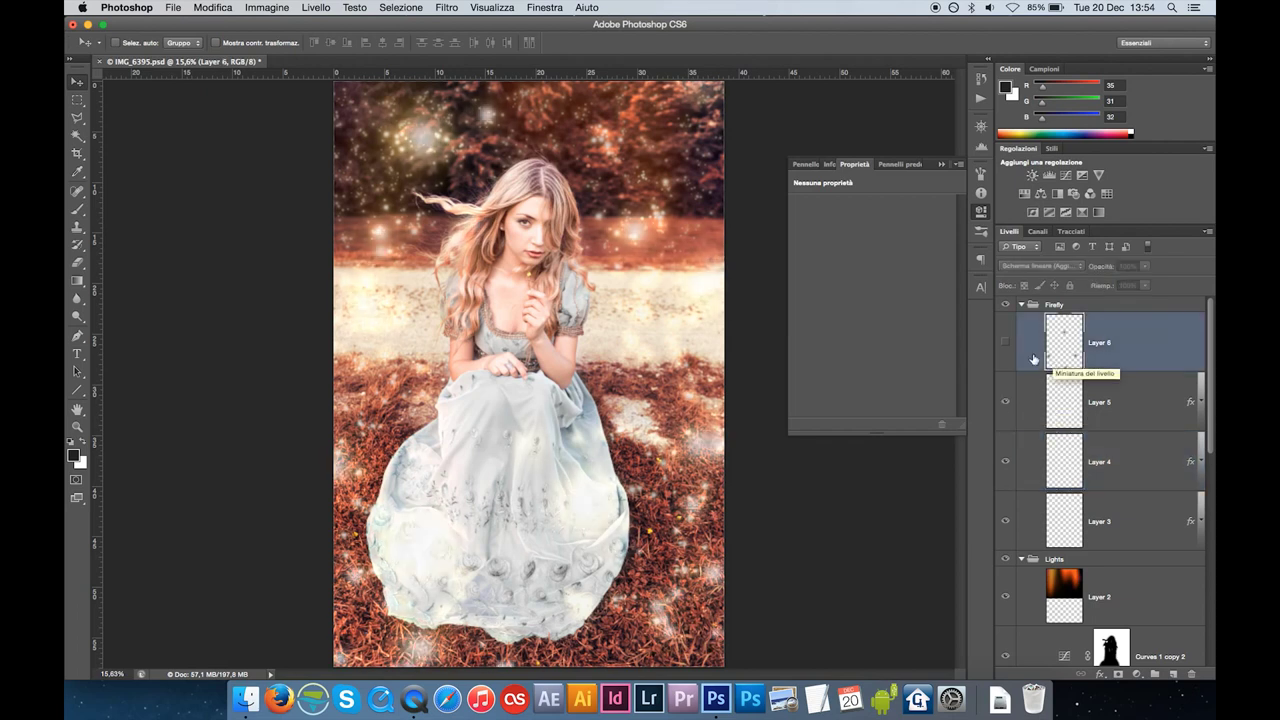
left_click(1006, 348)
left_click(1006, 345)
left_click(1006, 345)
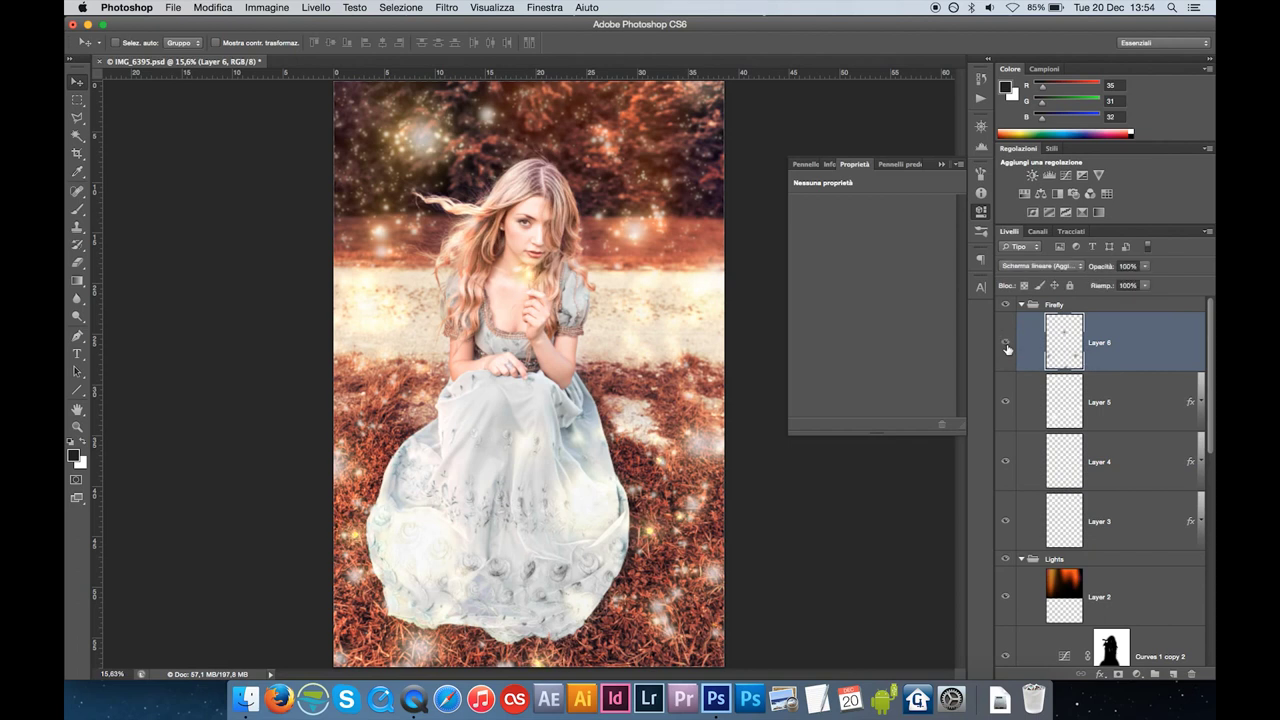
left_click(1006, 305)
left_click(1006, 305)
left_click(1006, 305)
left_click(1006, 308)
scroll(1040, 340, "down", 5)
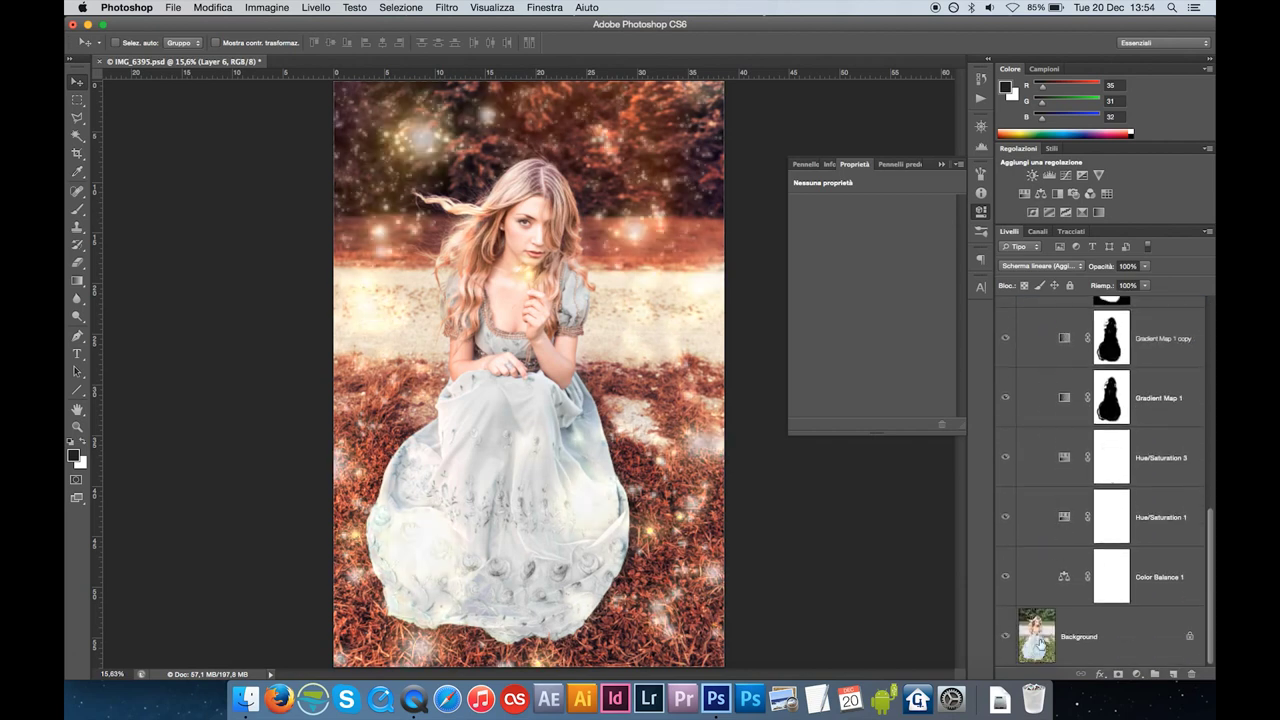
Compare the finished edit with the original Background photo, then zoom into her face and dress.
left_click(1040, 645)
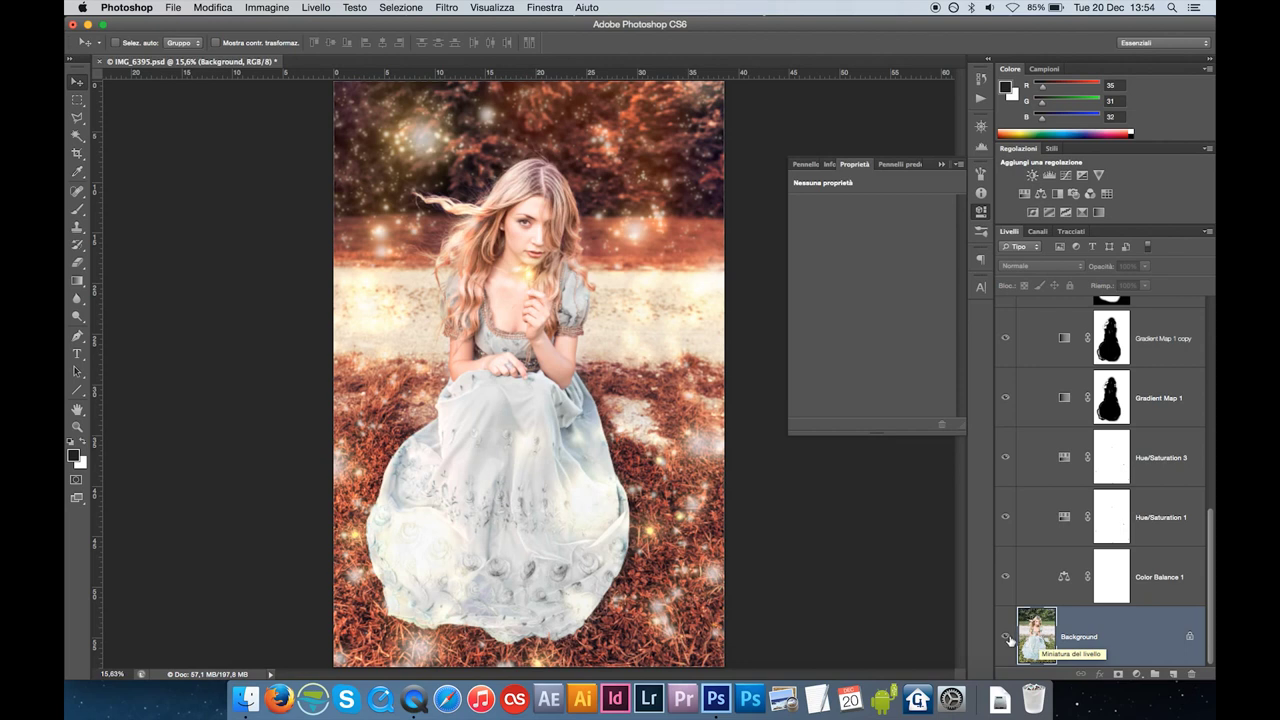
left_click(1006, 638, "alt")
left_click(1006, 638, "alt")
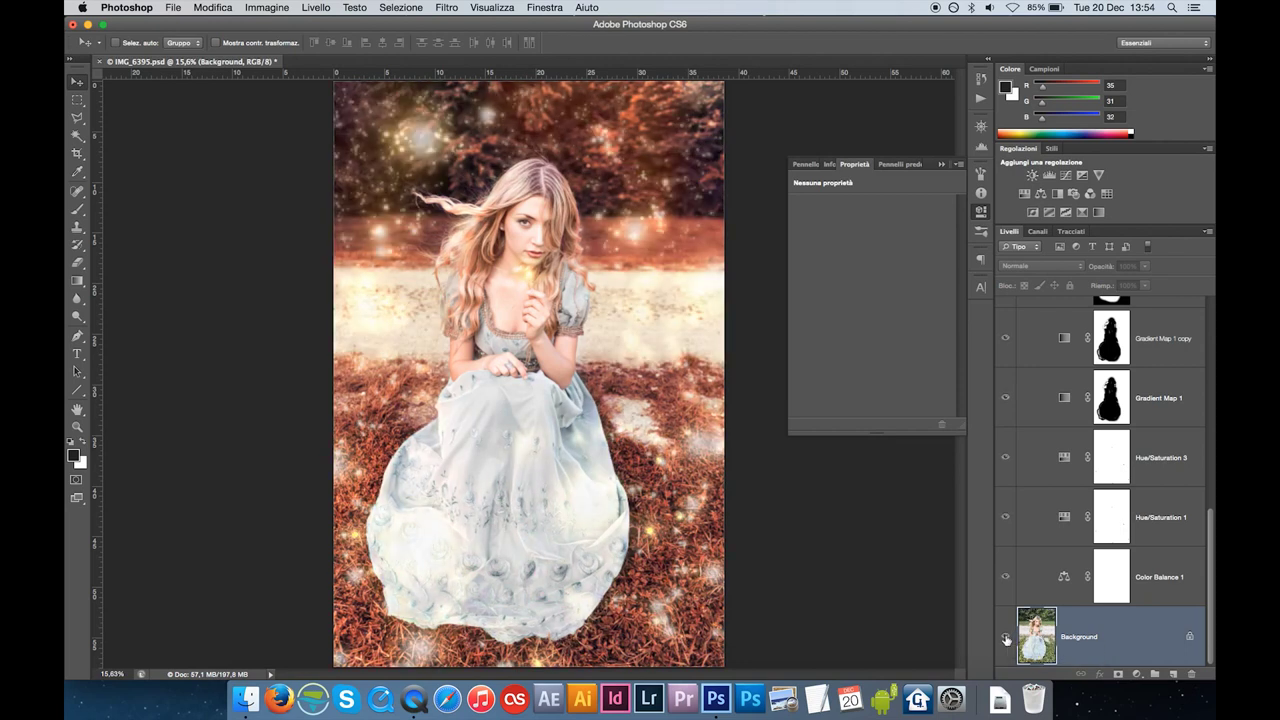
key("ctrl+plus")
key("ctrl+plus")
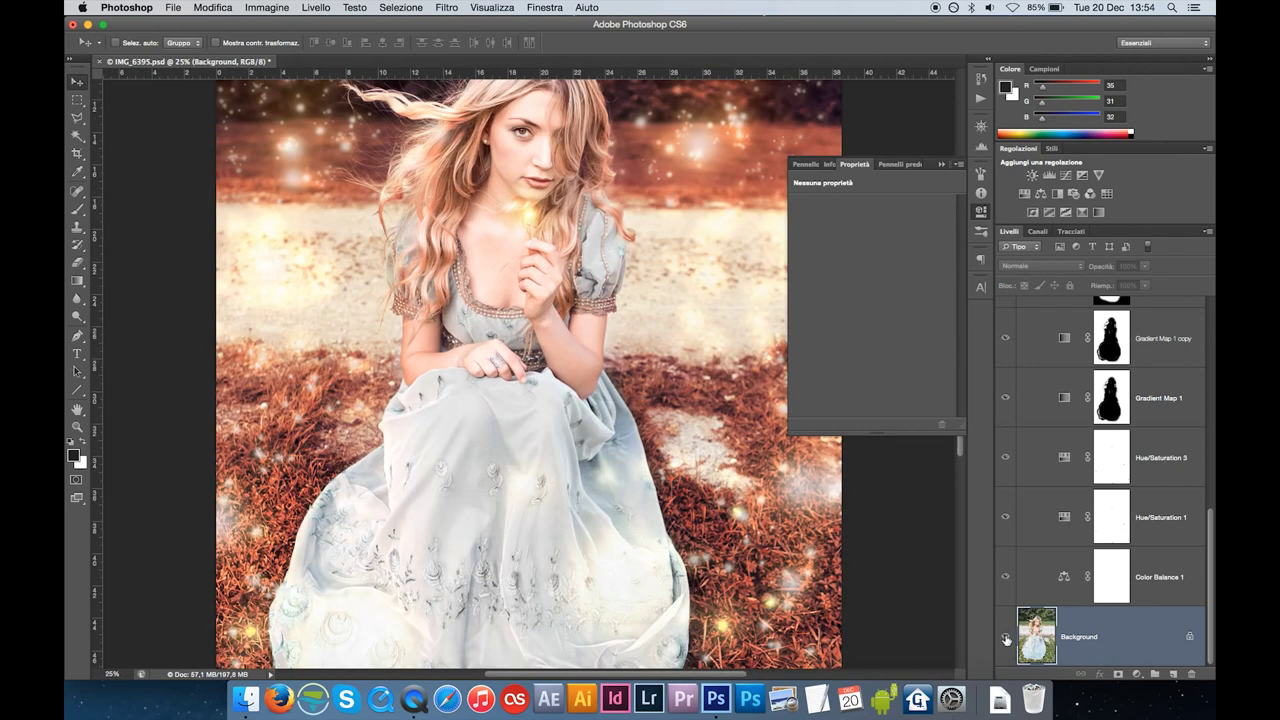
key("ctrl+plus")
key("ctrl+plus")
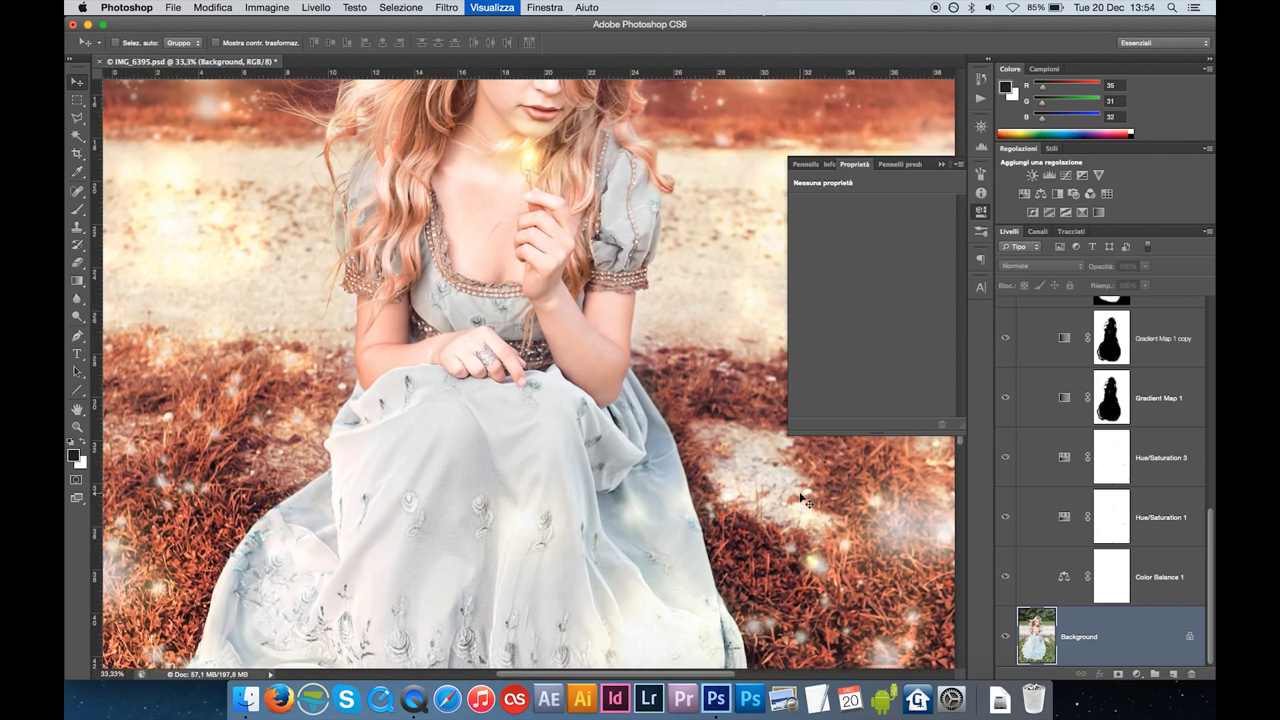
key("ctrl+plus")
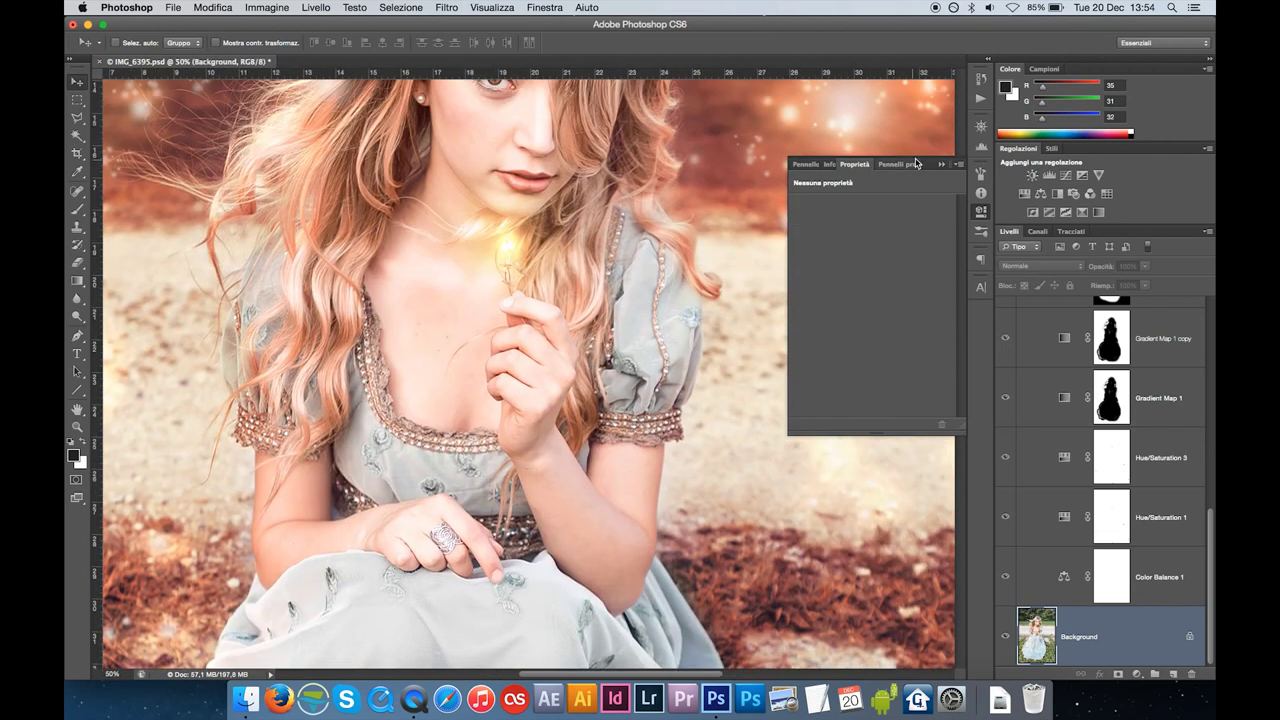
Collapse the floating Properties panel, recheck against the original, and fit the photo on screen.
left_click(796, 171)
scroll(789, 185, "up", 3)
scroll(789, 185, "up", 2)
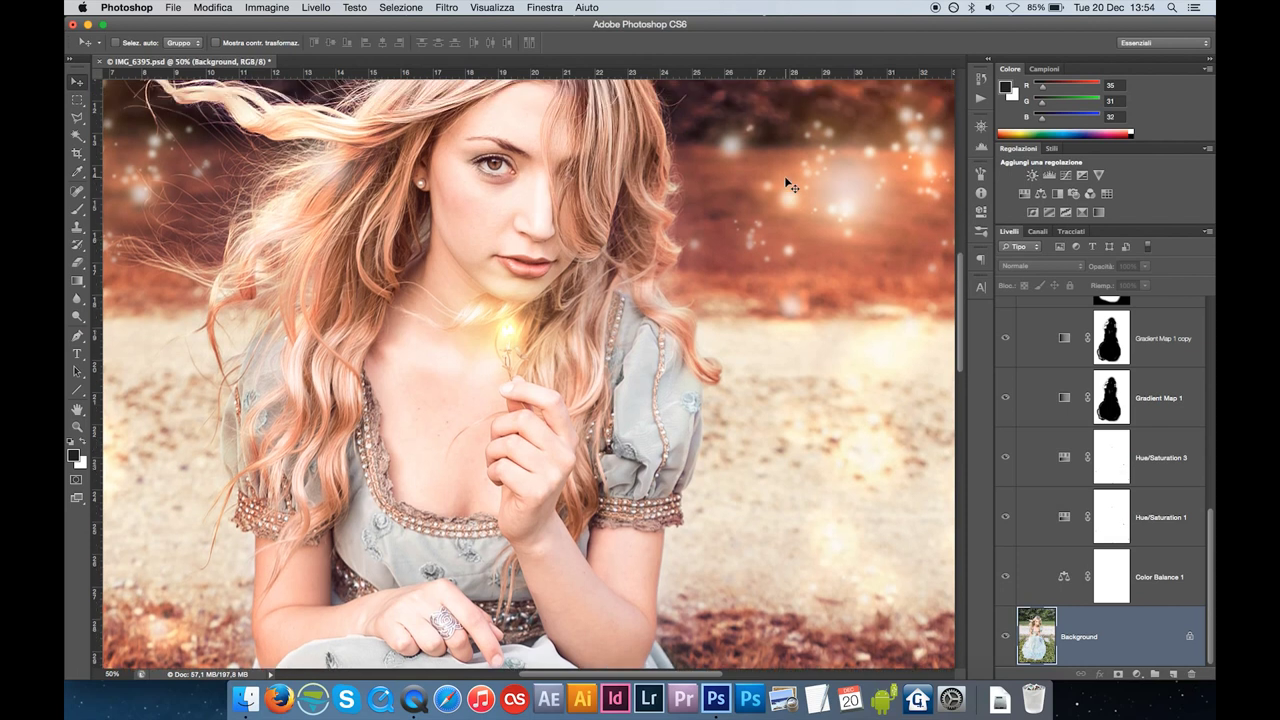
left_click(1006, 637, "alt")
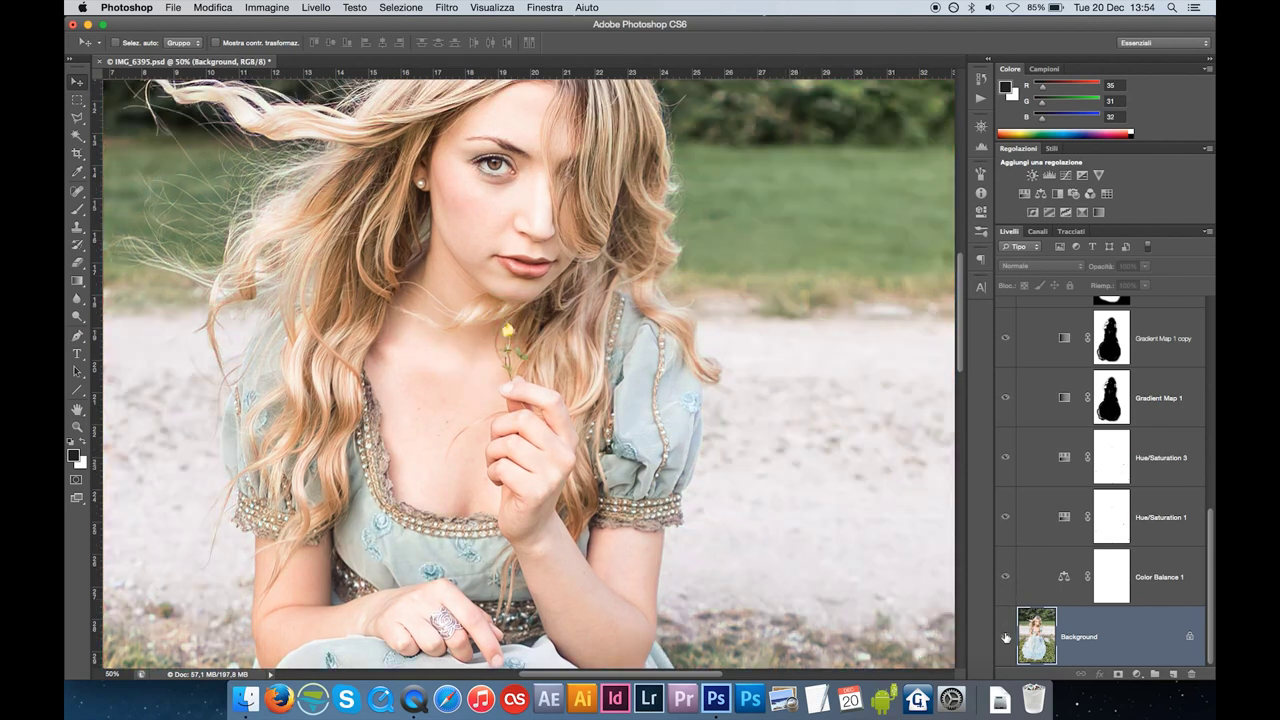
left_click(1006, 637, "alt")
left_click(1006, 637, "alt")
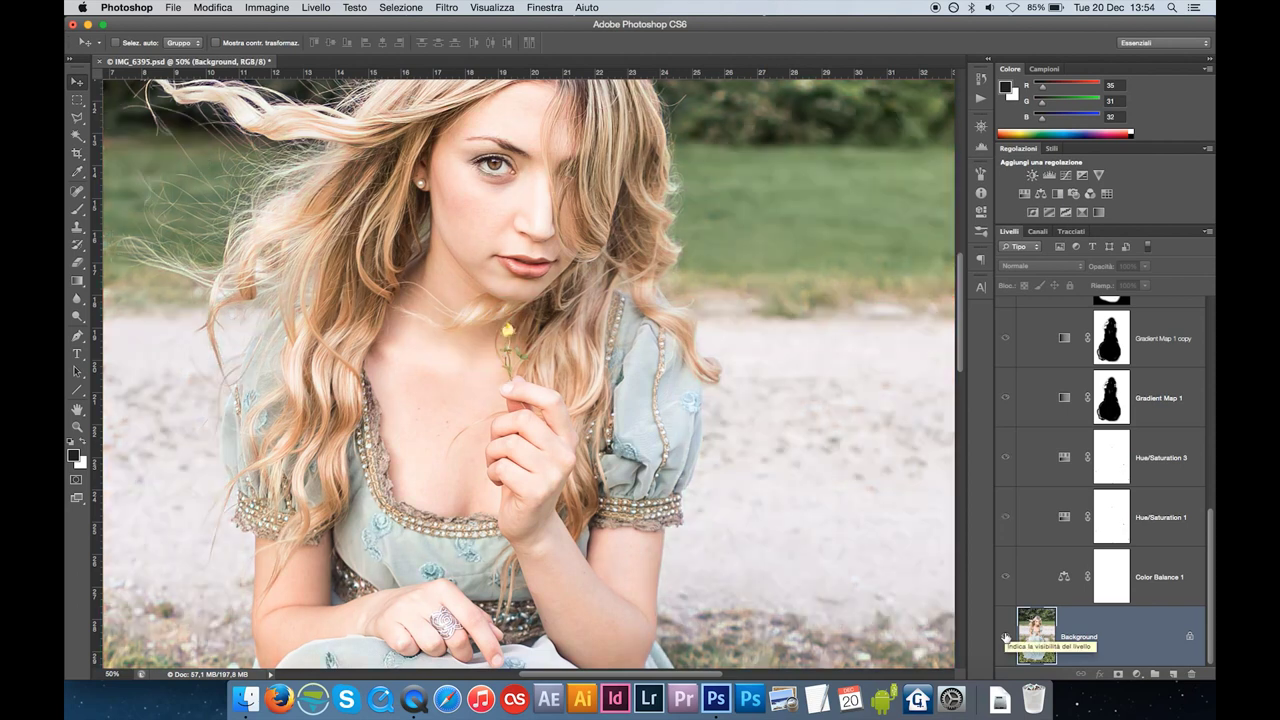
left_click(1006, 637, "alt")
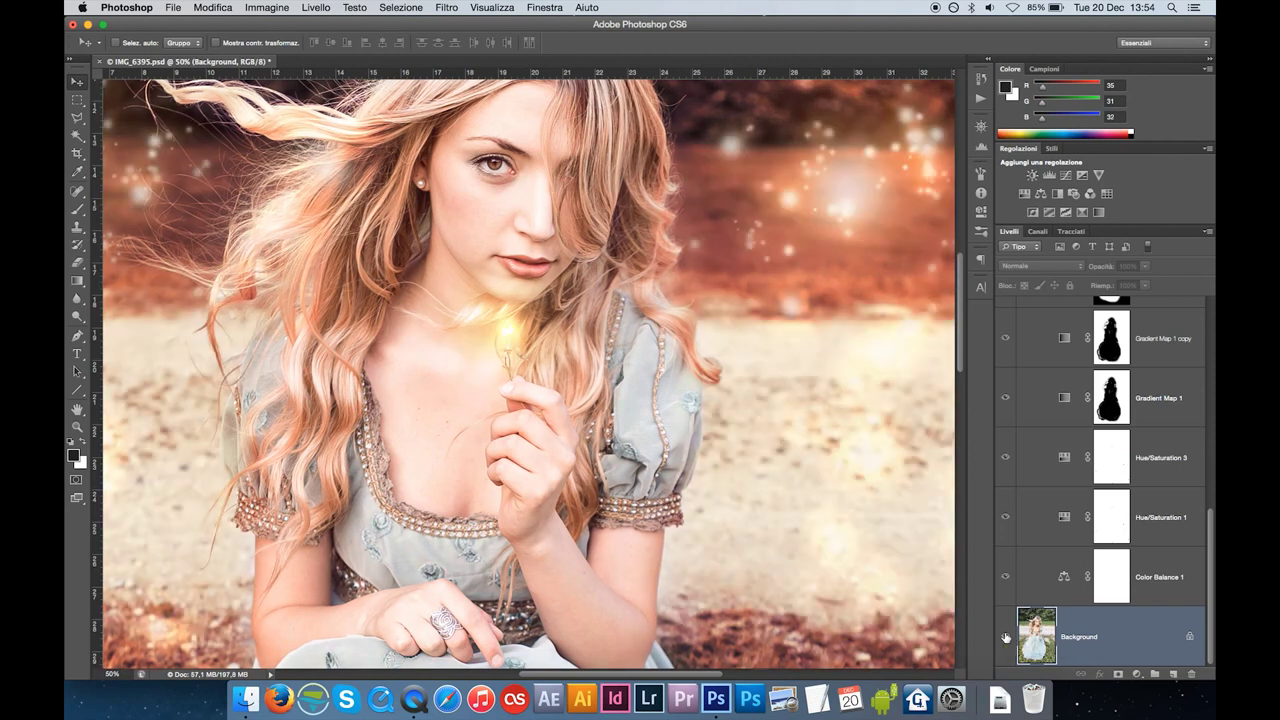
key("super+0")
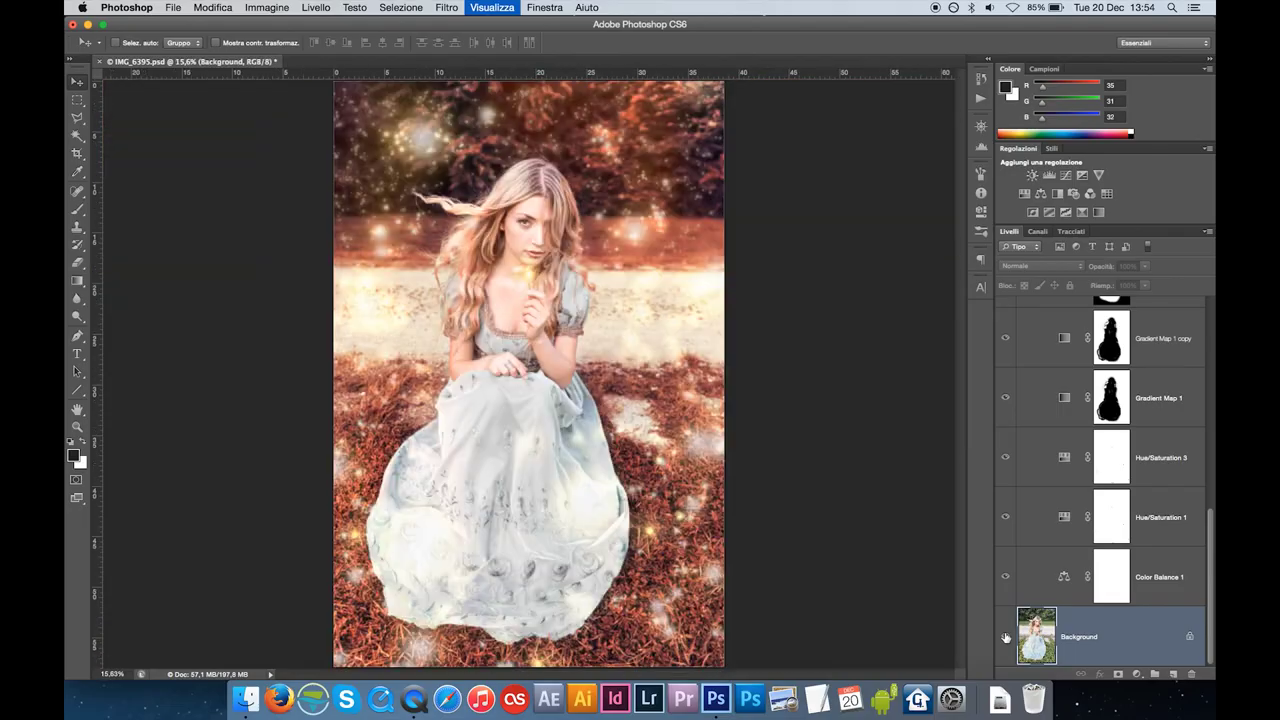